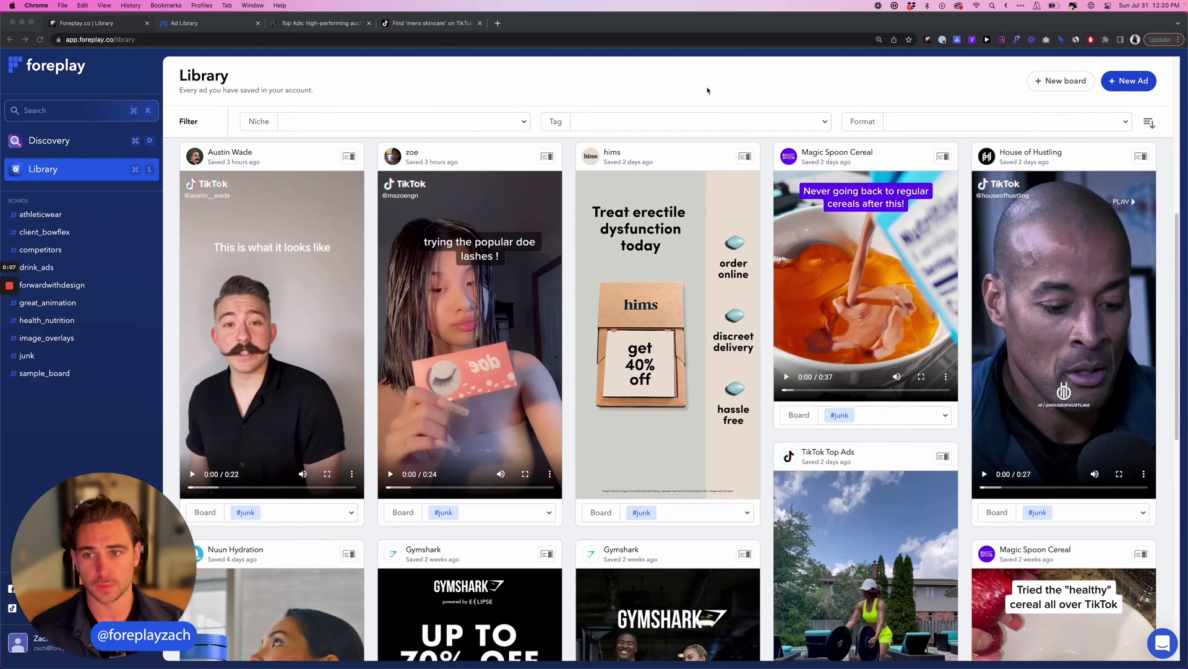
scroll(656, 365, down, 5)
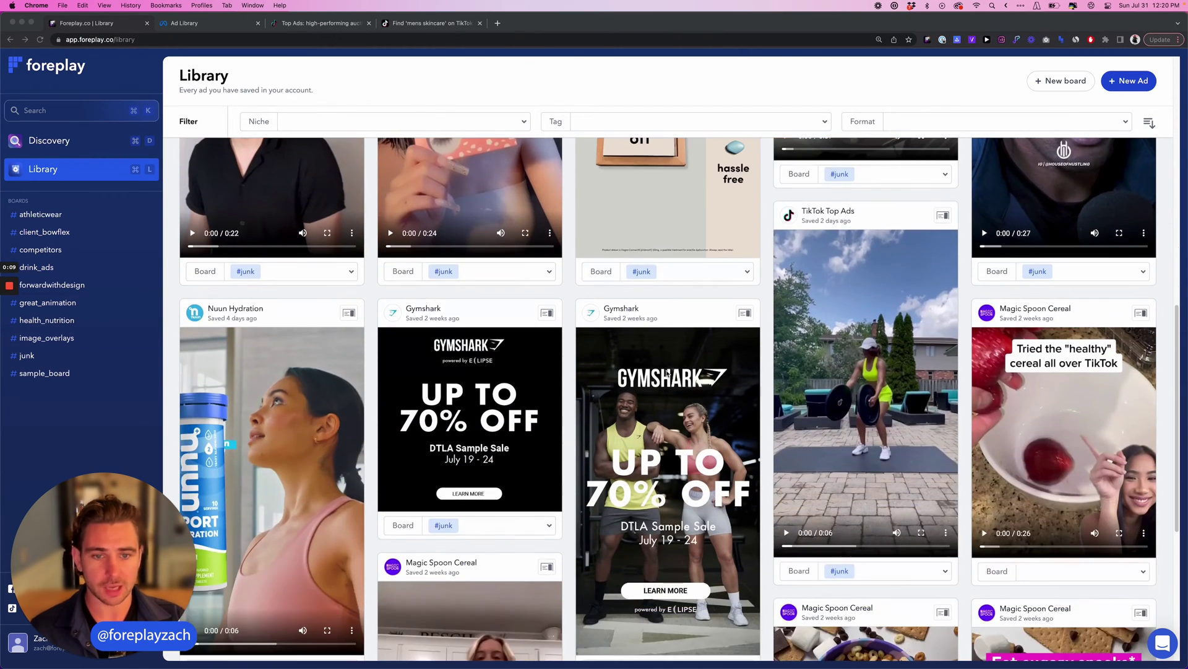
scroll(669, 374, down, 3)
scroll(668, 374, down, 2)
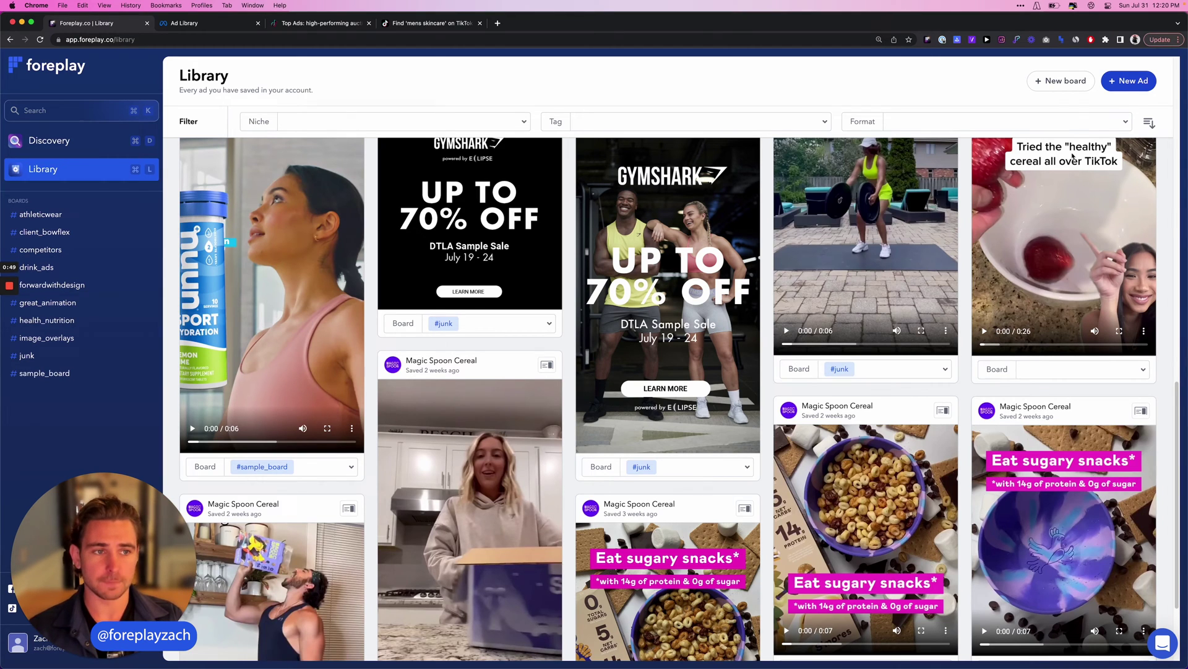
Add a new Foreplay board called client_skincare and save it.
click(1061, 80)
click(560, 343)
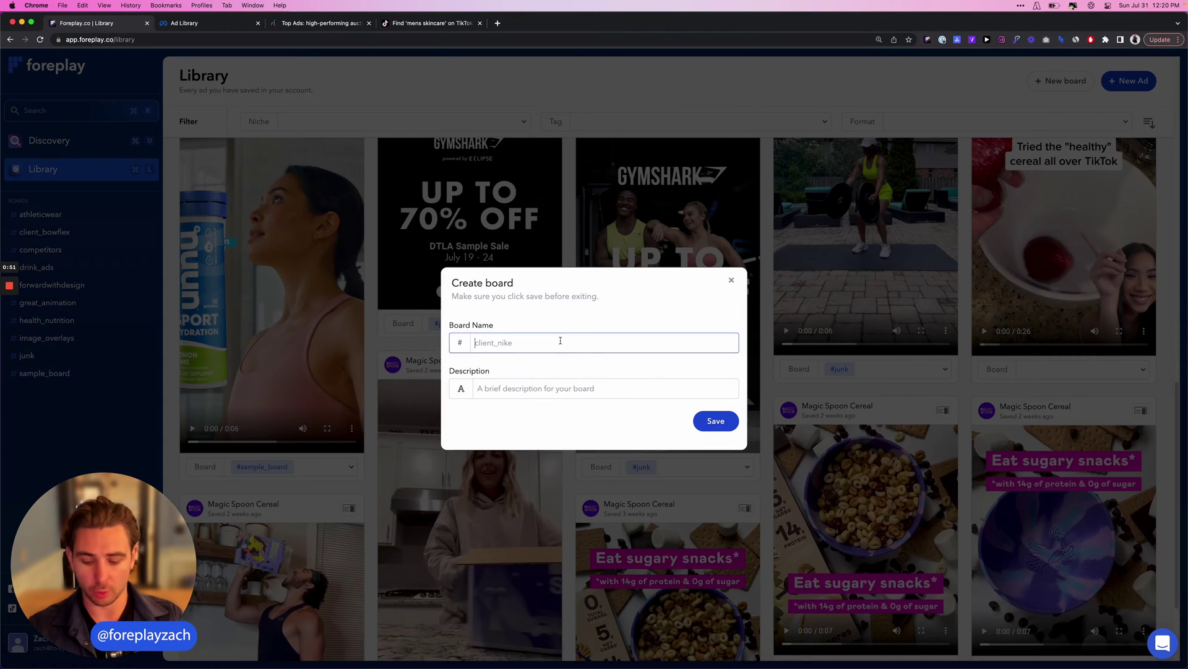
text(cleitn)
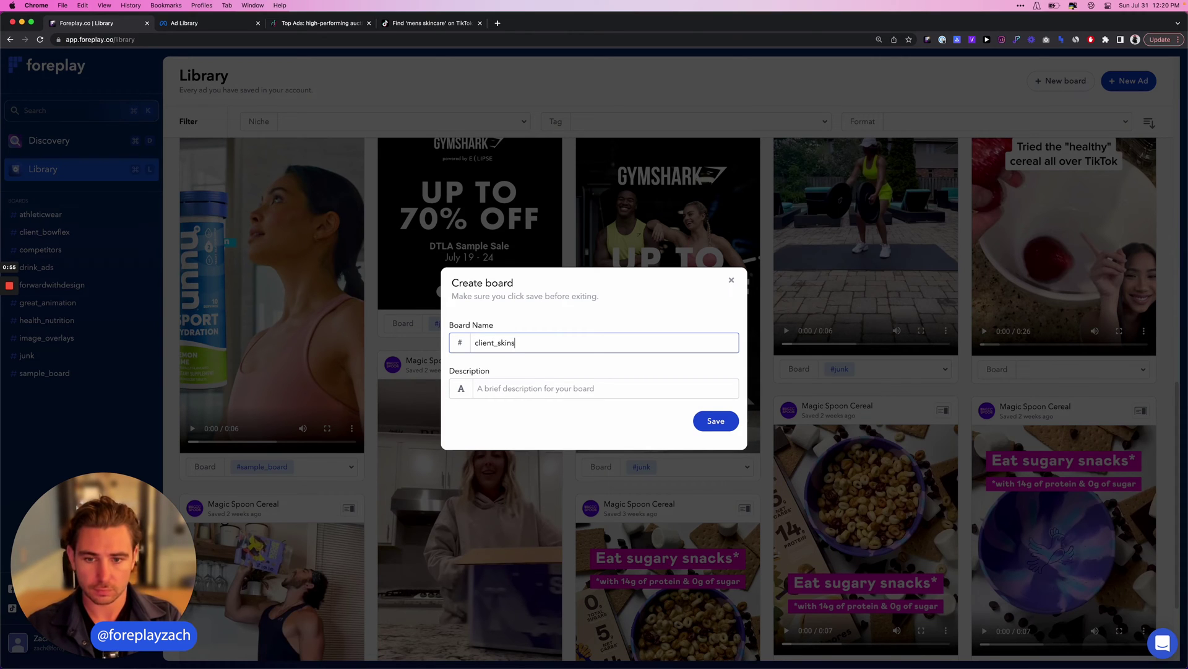
text(re)
click(716, 421)
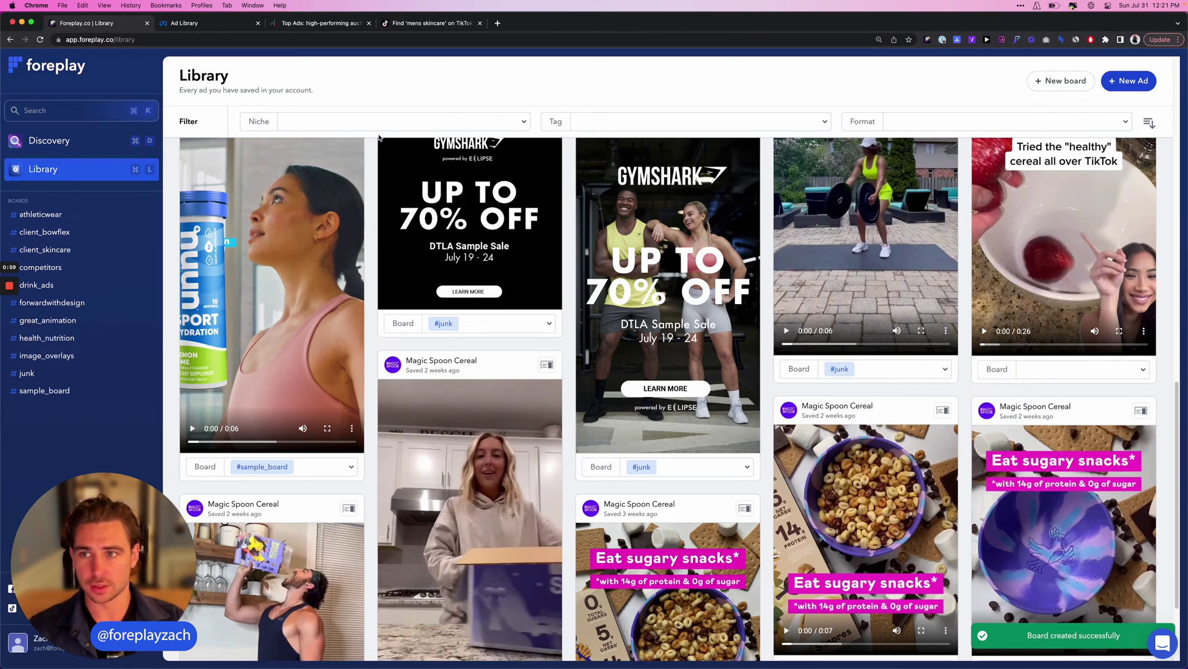
Save the third Lumin skincare ad in Meta Ad Library to #client_skincare.
click(239, 24)
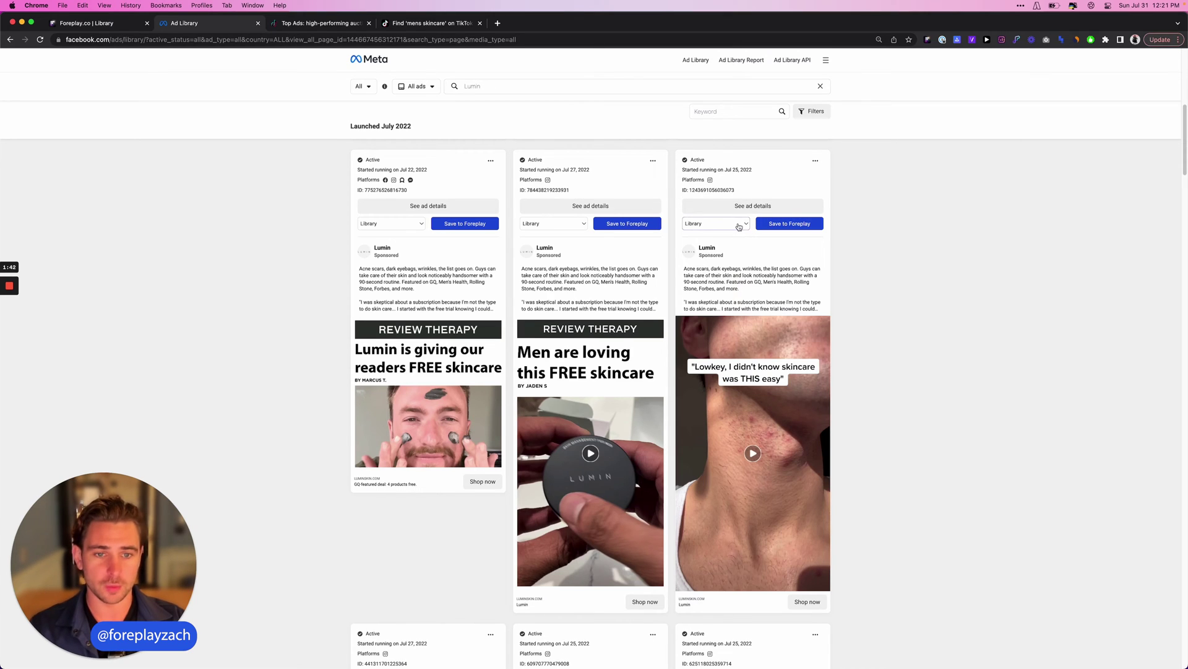
click(715, 223)
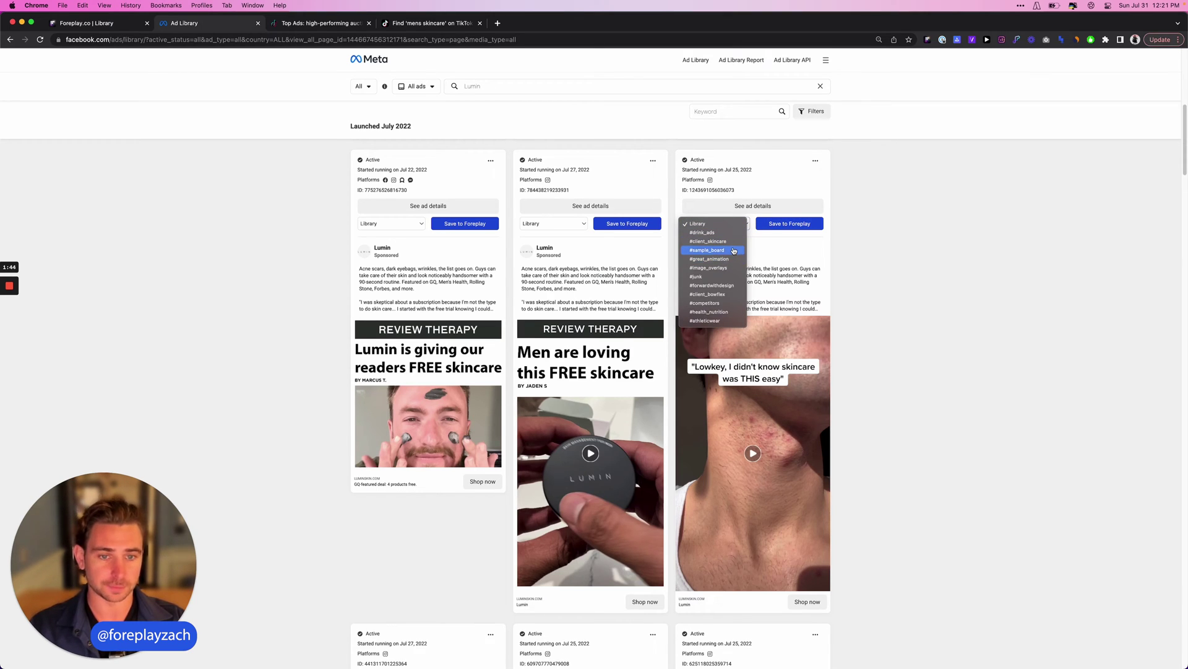
click(710, 241)
click(789, 224)
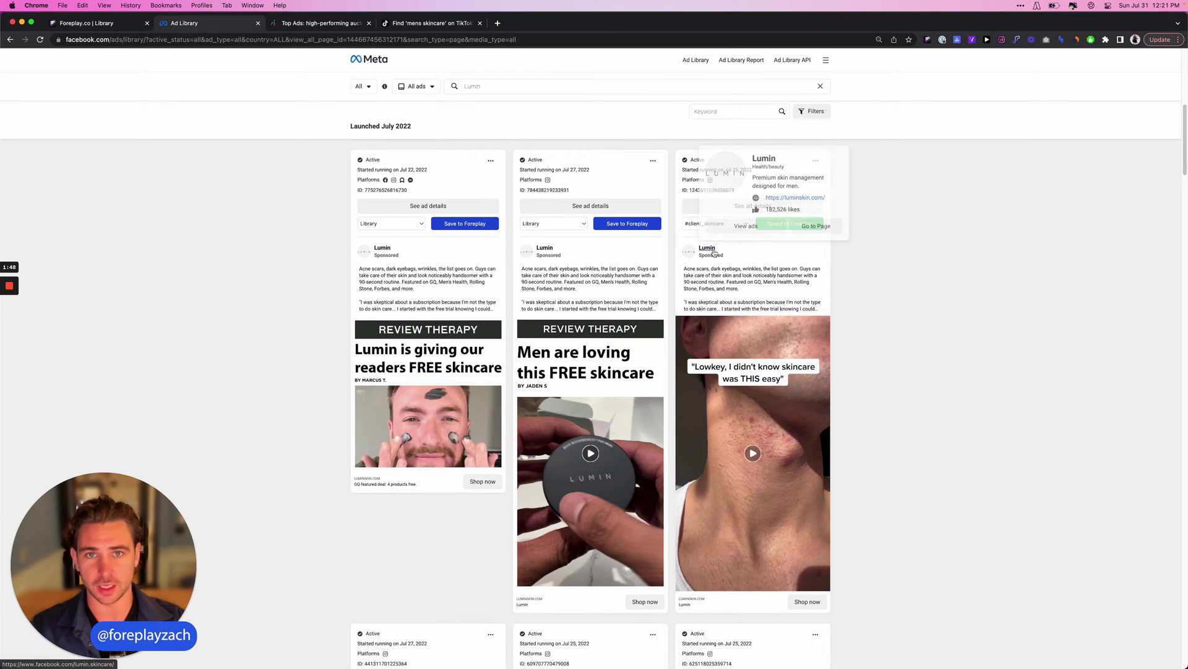
Save the Axe skincare Top Ad from TikTok Creative Center to a Foreplay board.
click(321, 23)
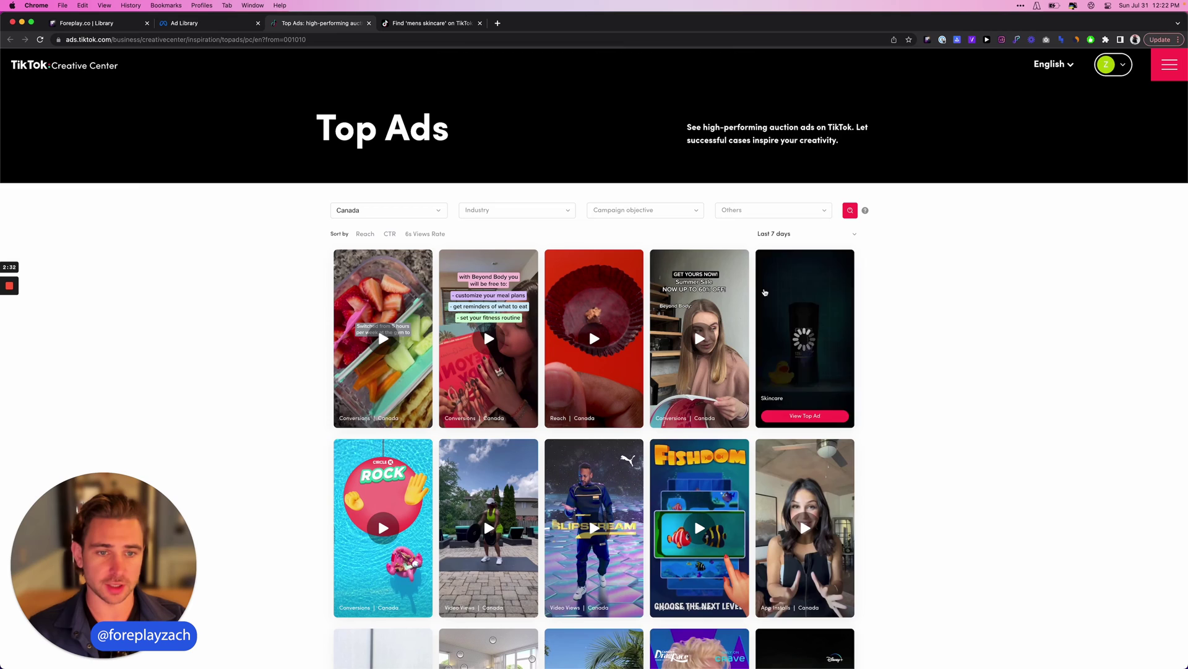
click(806, 338)
click(744, 376)
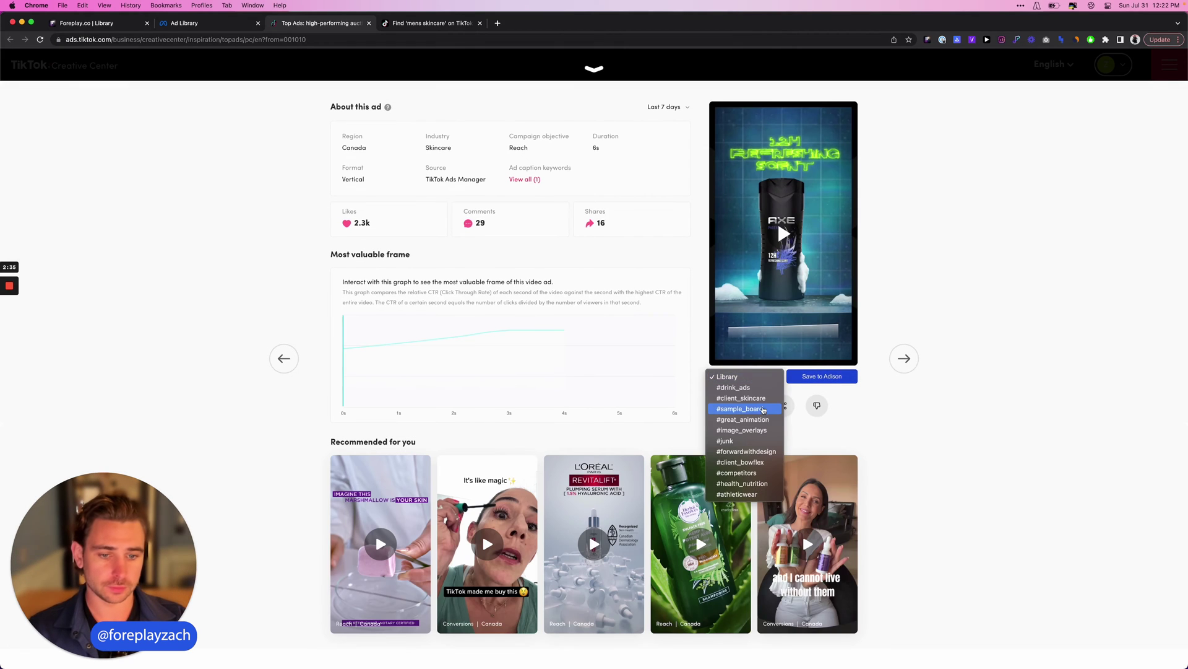
click(743, 409)
click(427, 23)
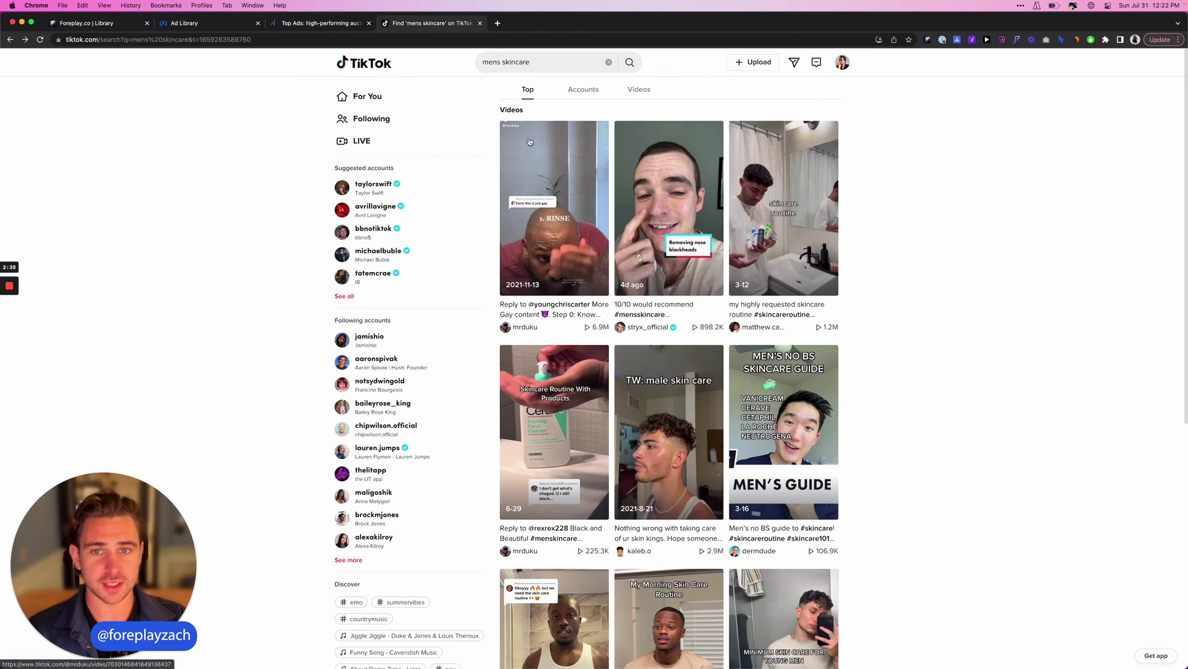
mouse_move(783, 207)
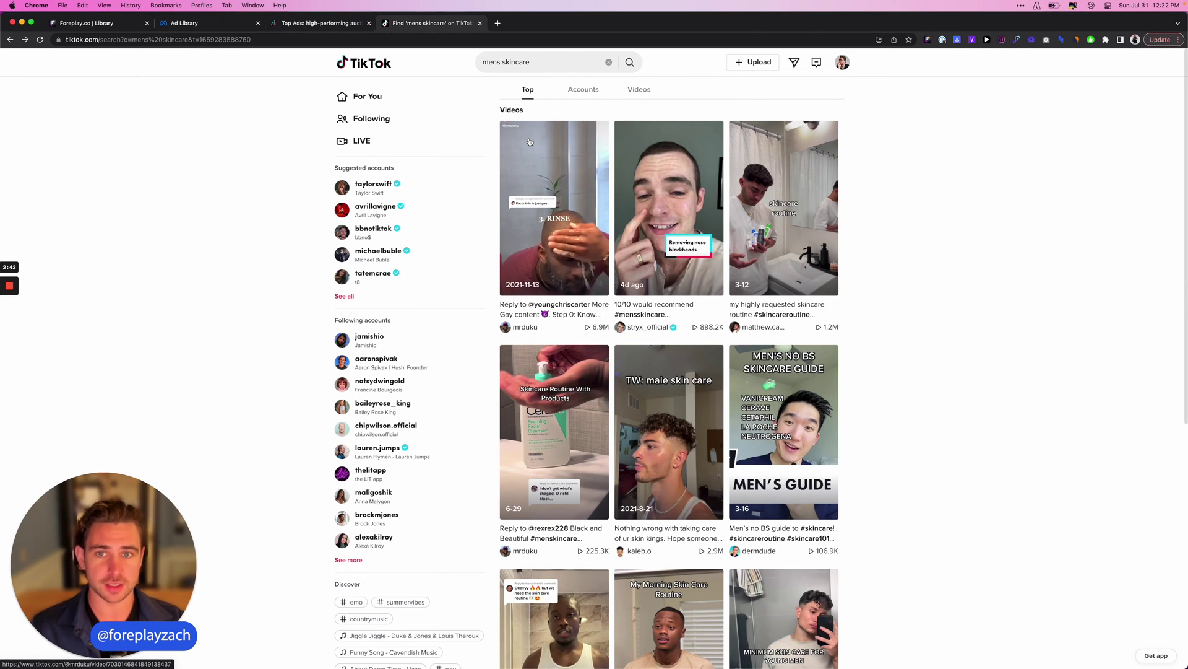
click(769, 170)
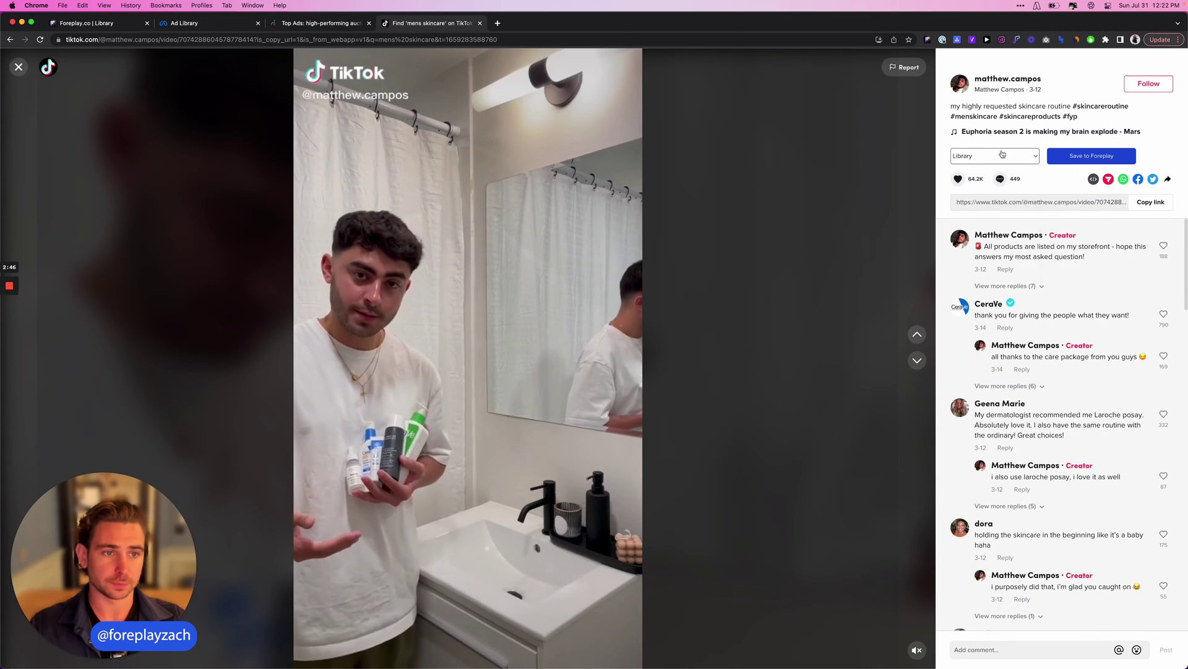
click(992, 160)
click(979, 177)
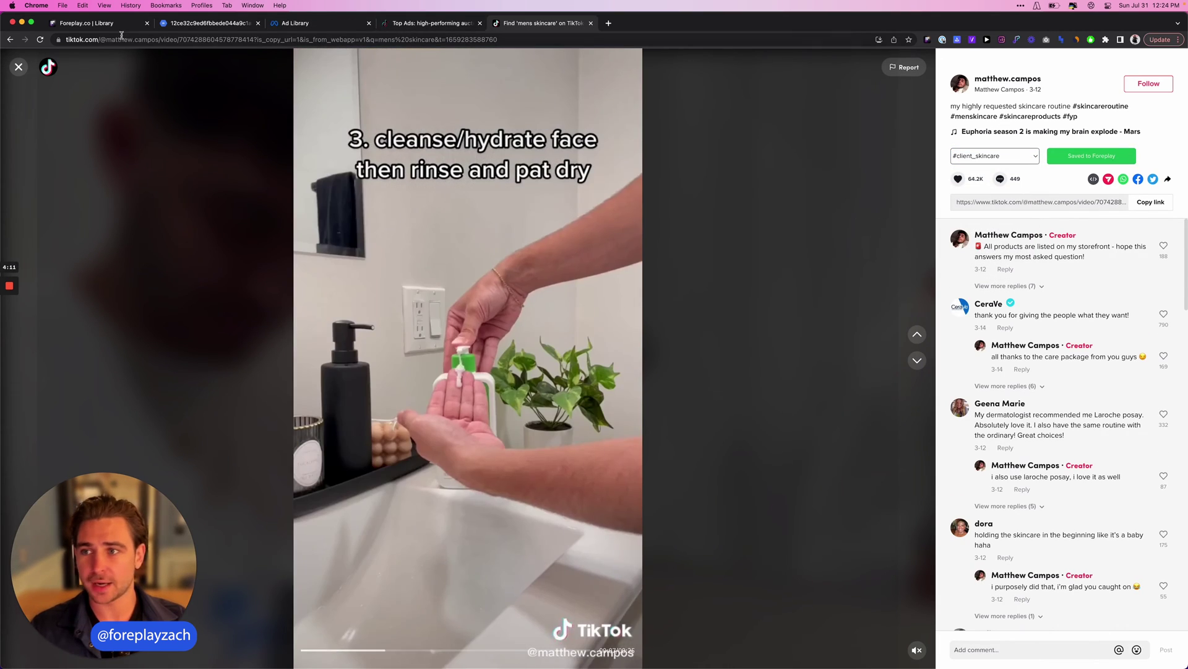
click(86, 23)
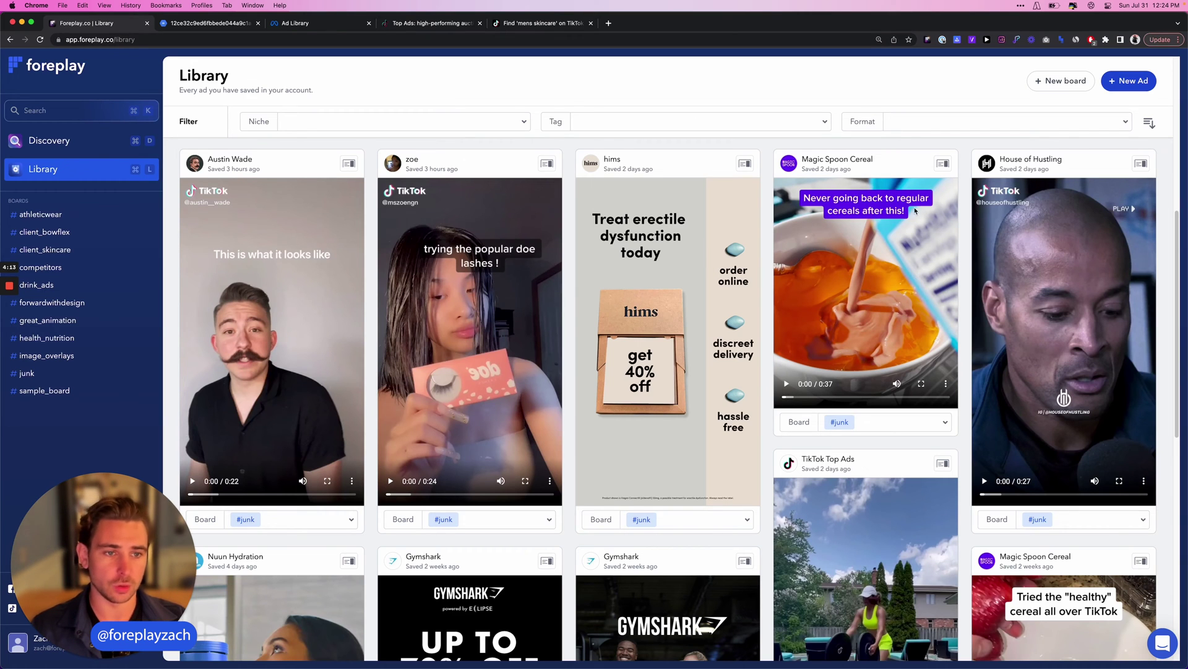
Open the Magic Spoon Cereal ad's details and preview its landing page screenshot.
click(887, 324)
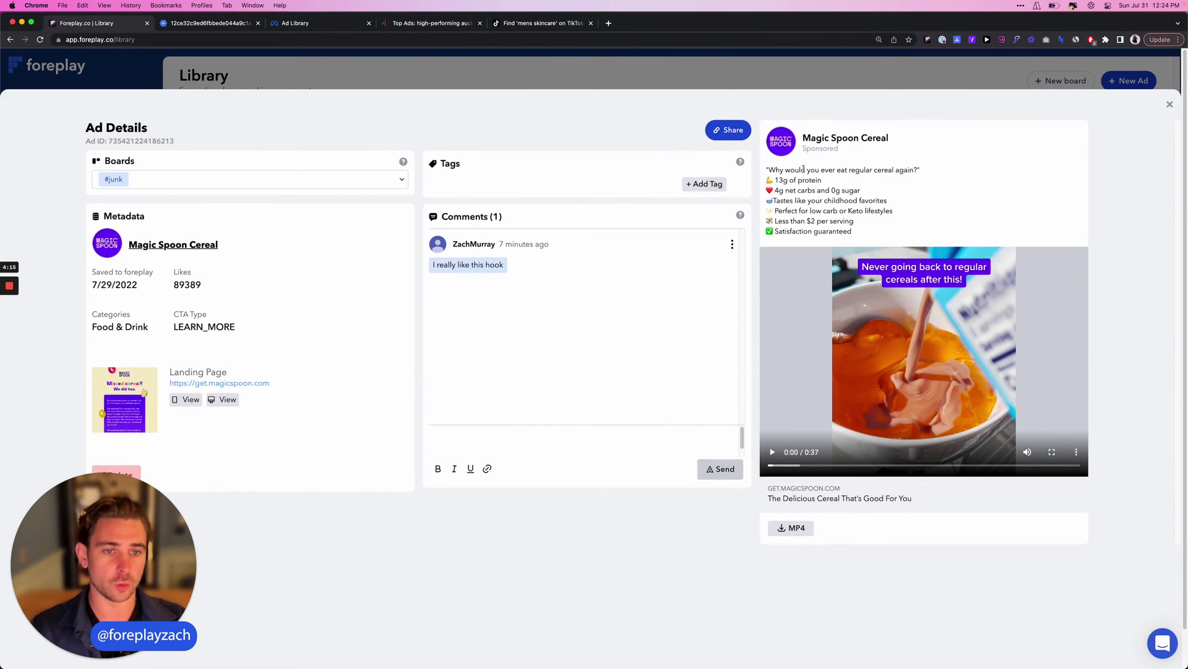
drag(786, 169, 870, 227)
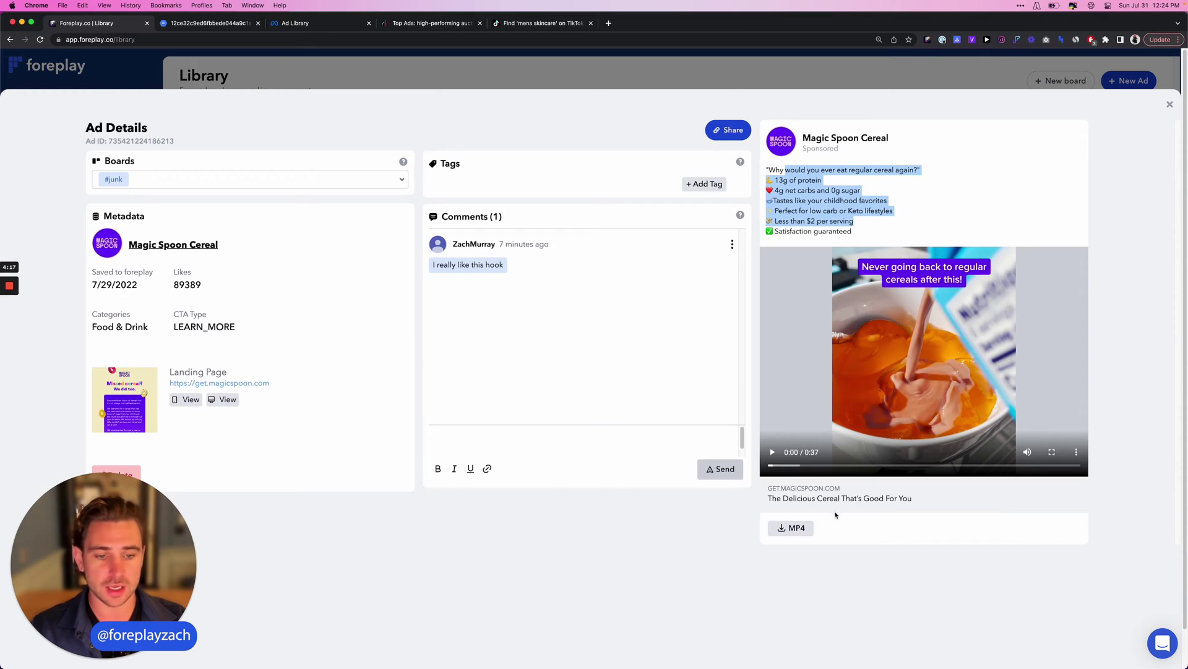
click(760, 526)
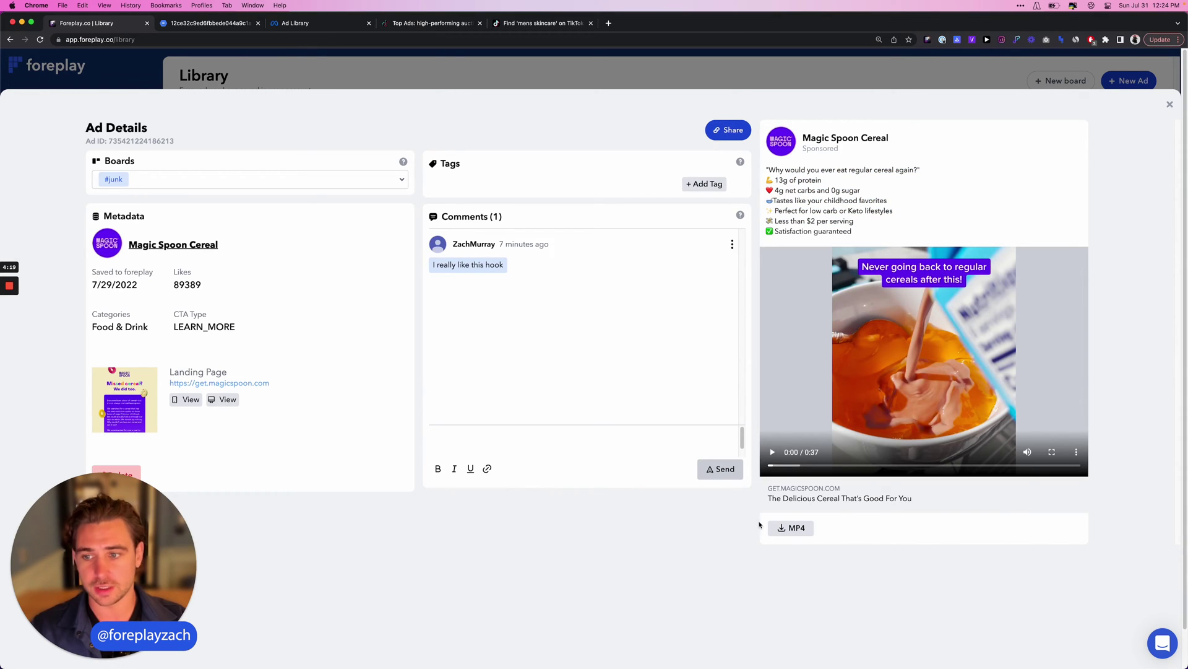
click(191, 400)
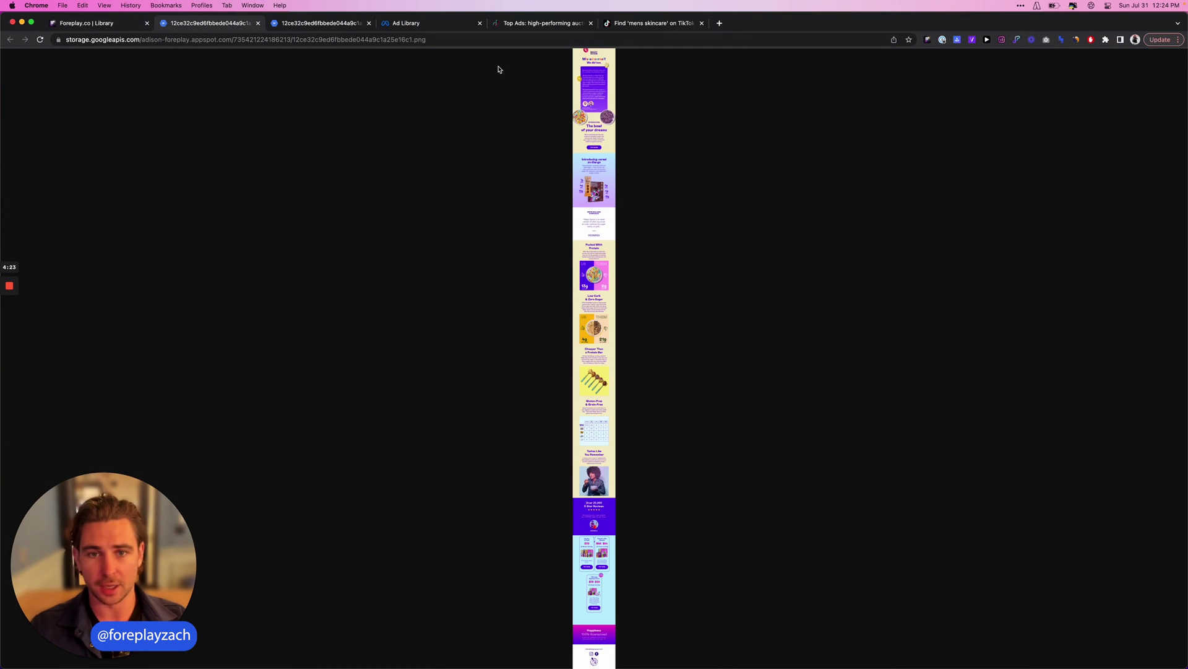
click(259, 23)
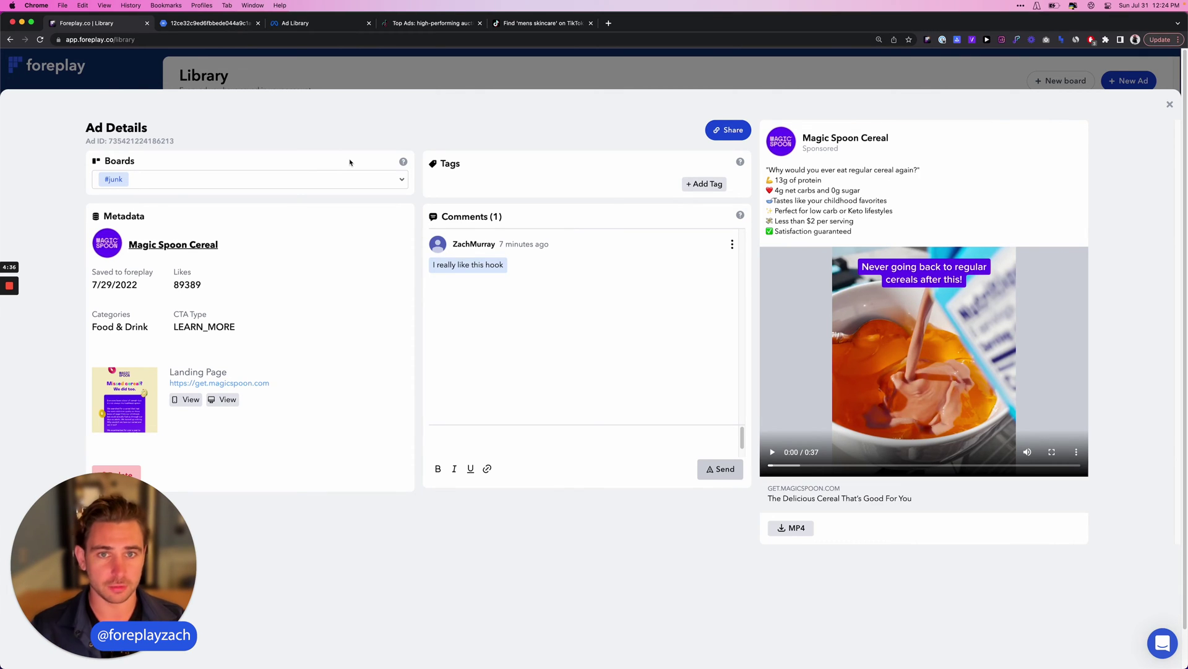
Add the Motion Graphics tag to the Magic Spoon Cereal ad.
click(713, 189)
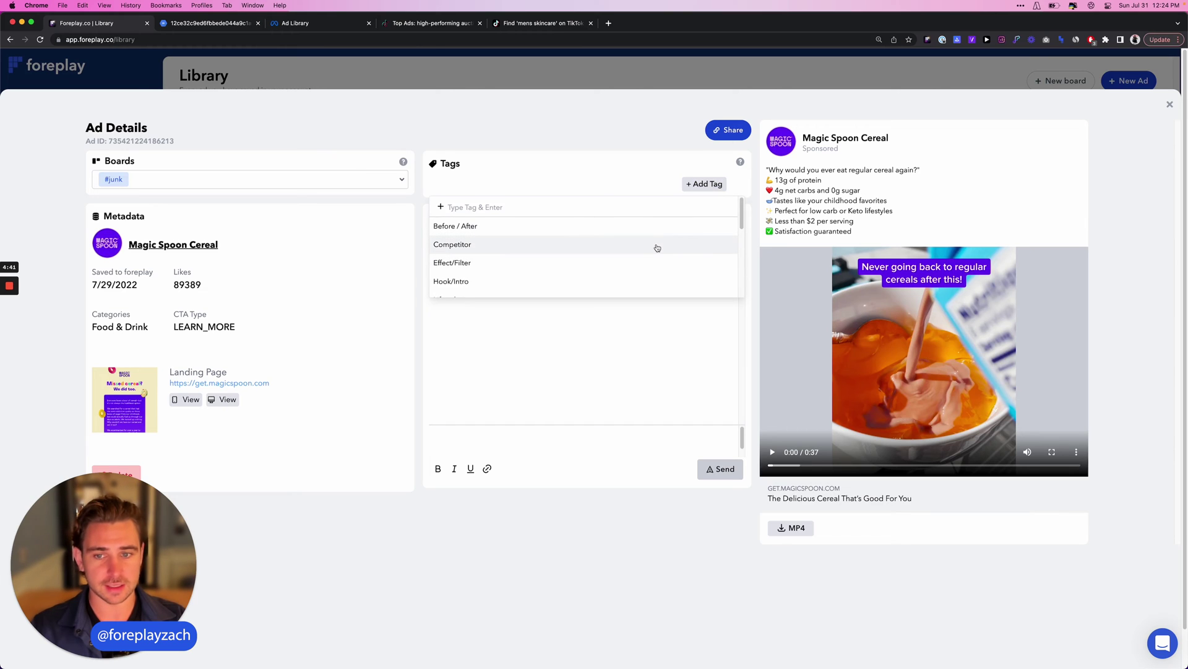
scroll(658, 250, down, 2)
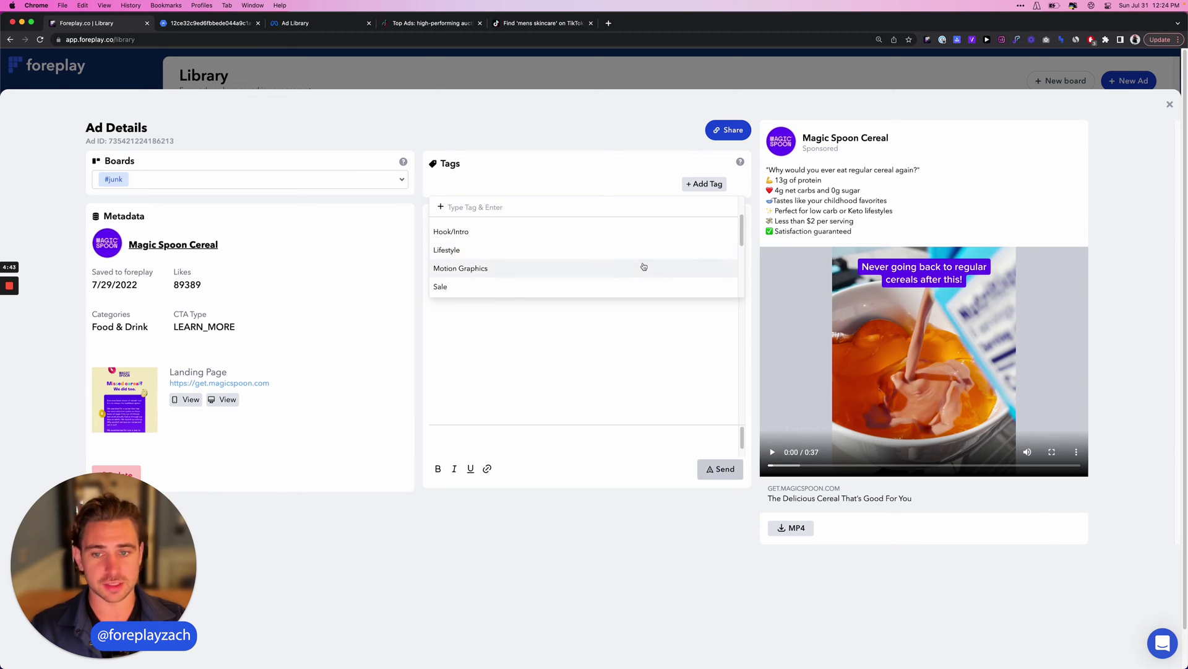
click(644, 270)
click(550, 135)
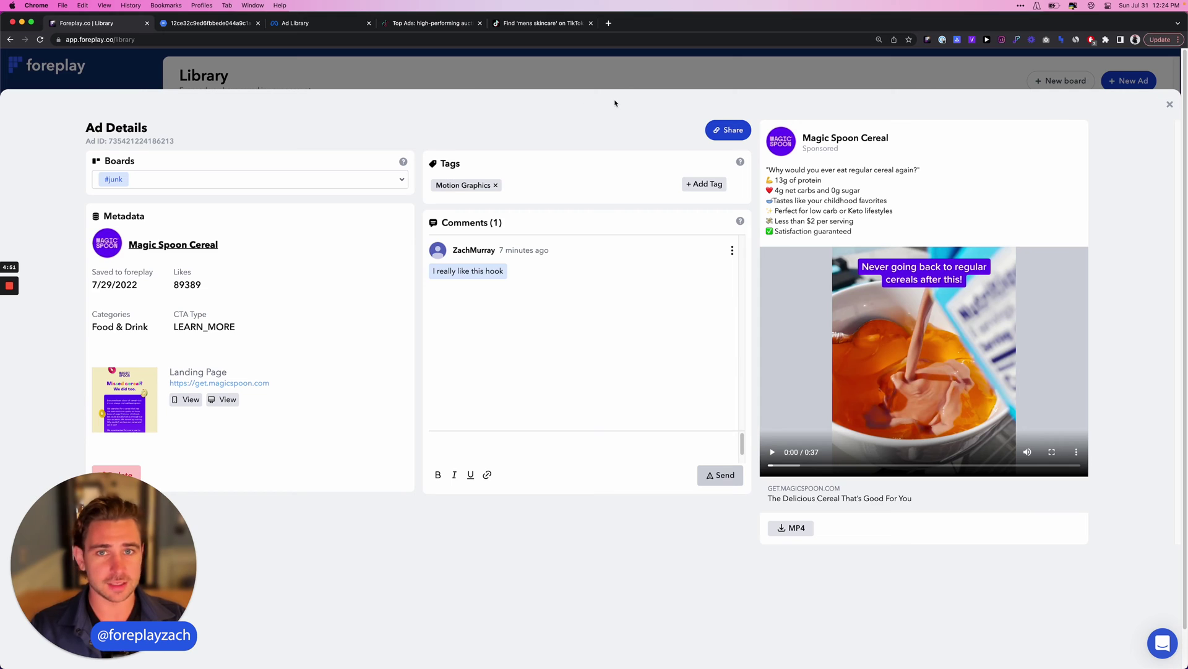
Copy the Magic Spoon Cereal ad's share link and load it in an incognito window.
click(727, 130)
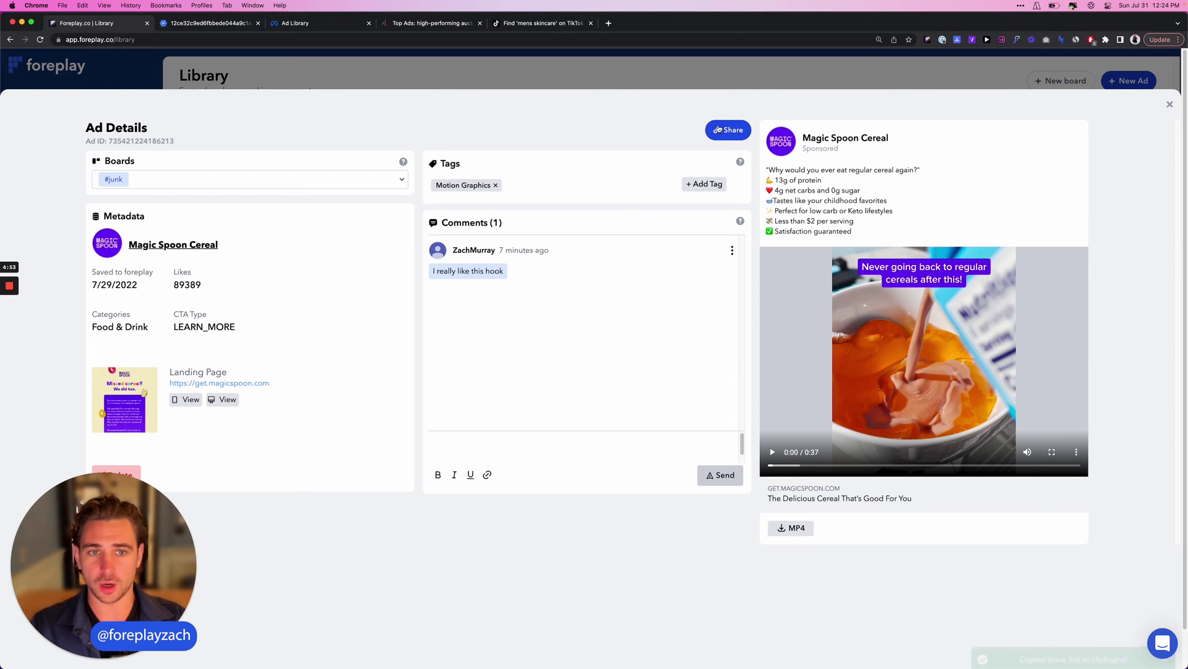
click(62, 6)
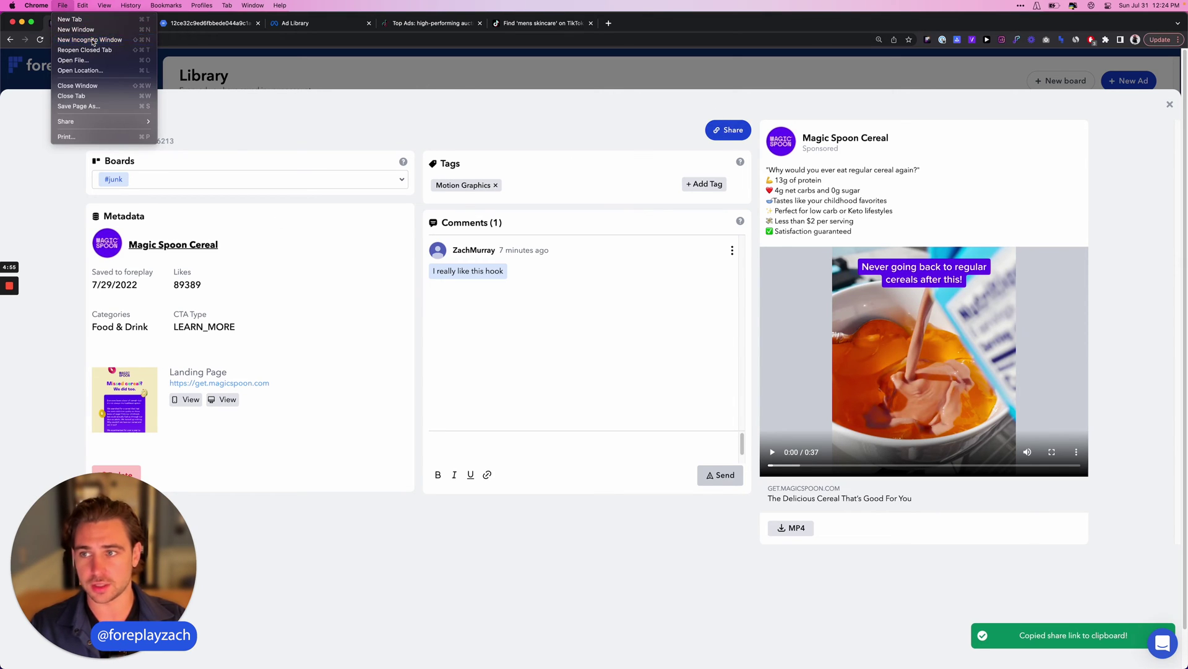
click(93, 40)
key(super+v)
key(Return)
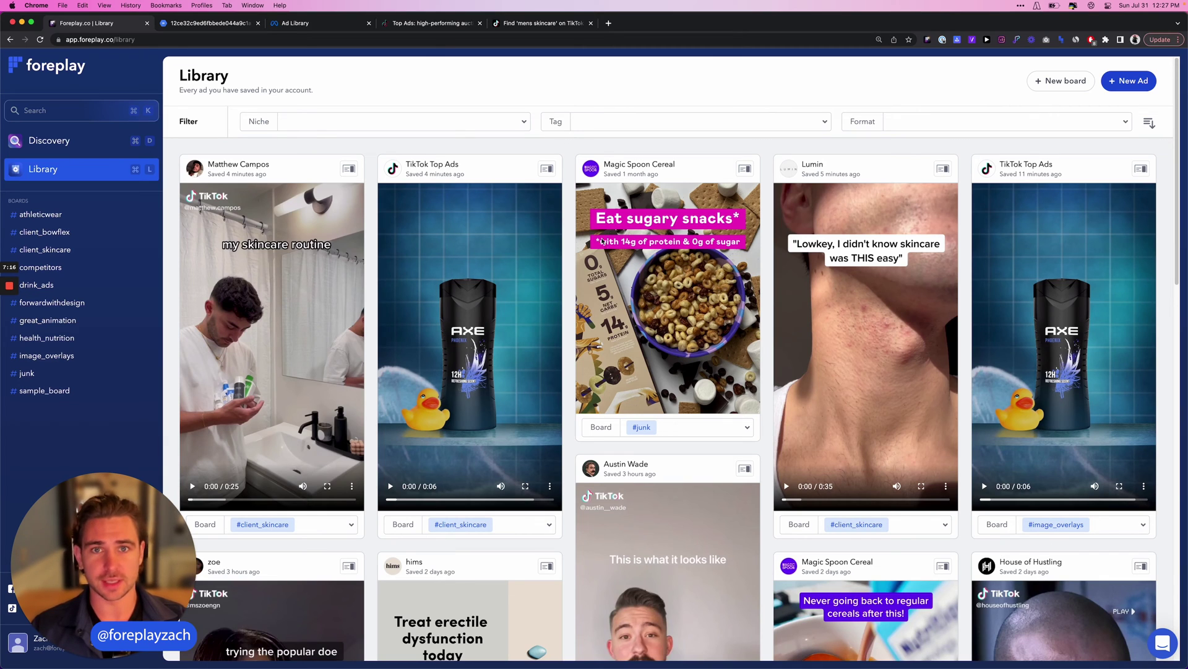
click(395, 125)
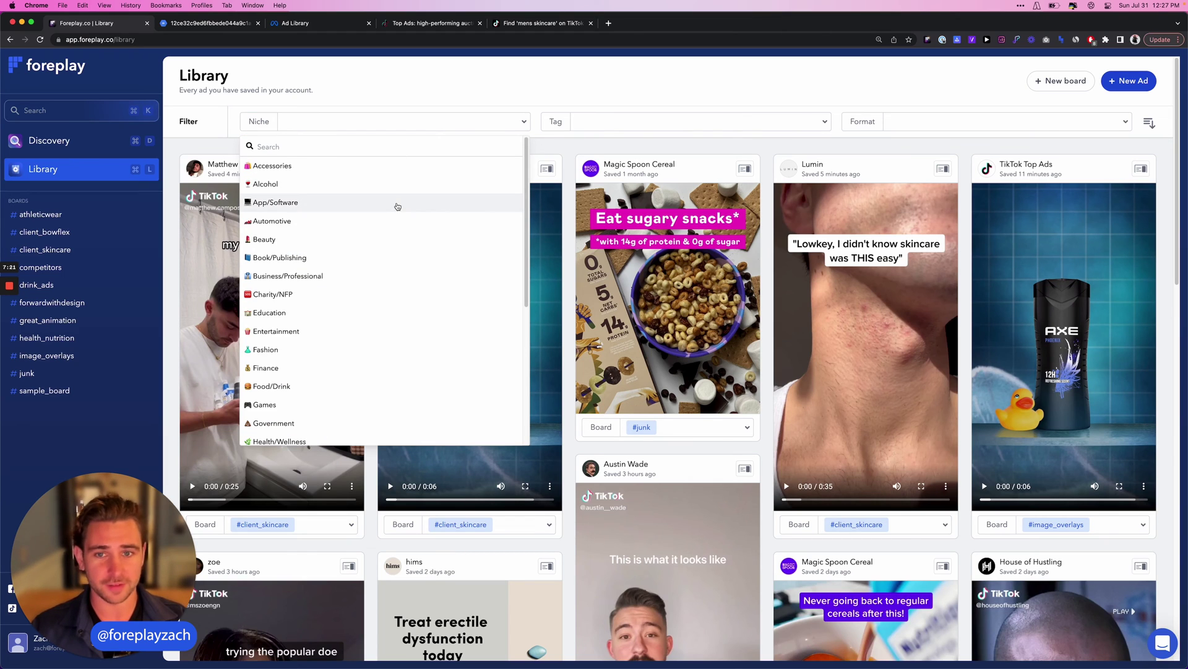
click(688, 121)
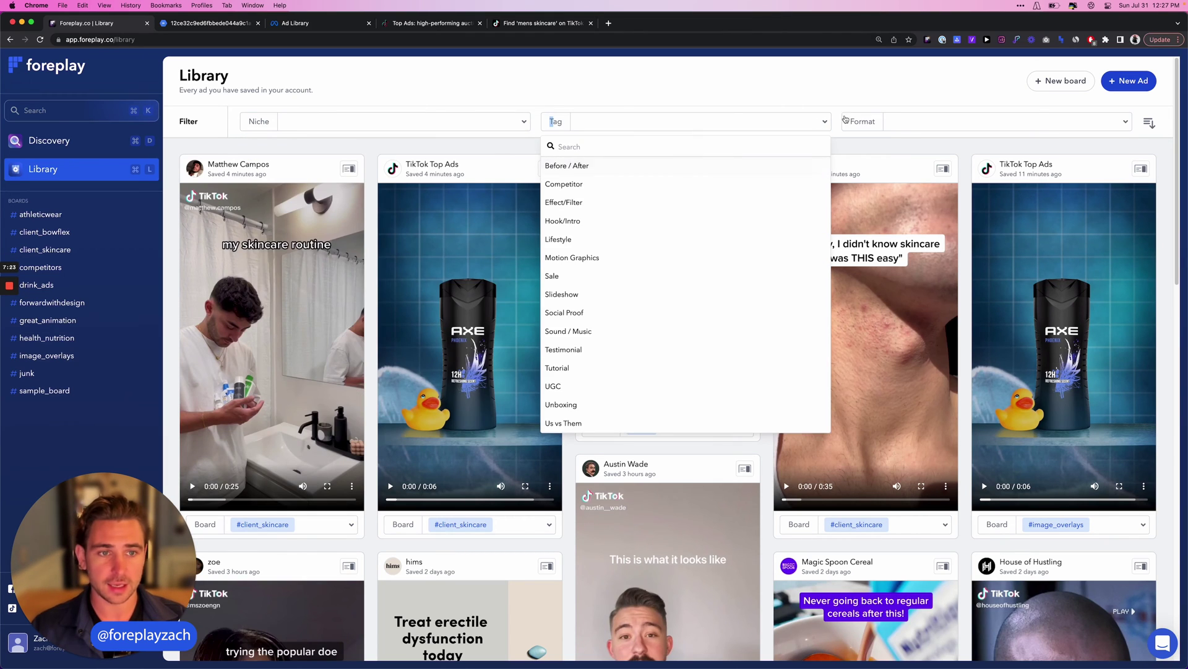
click(890, 121)
click(558, 141)
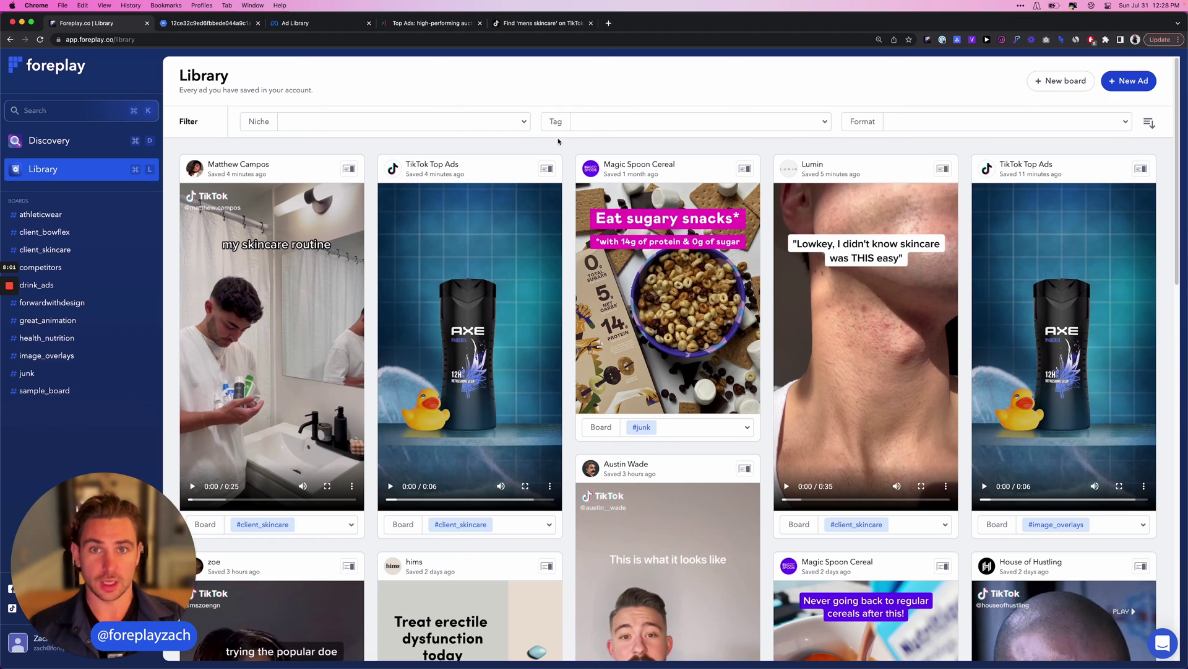
key(super+k)
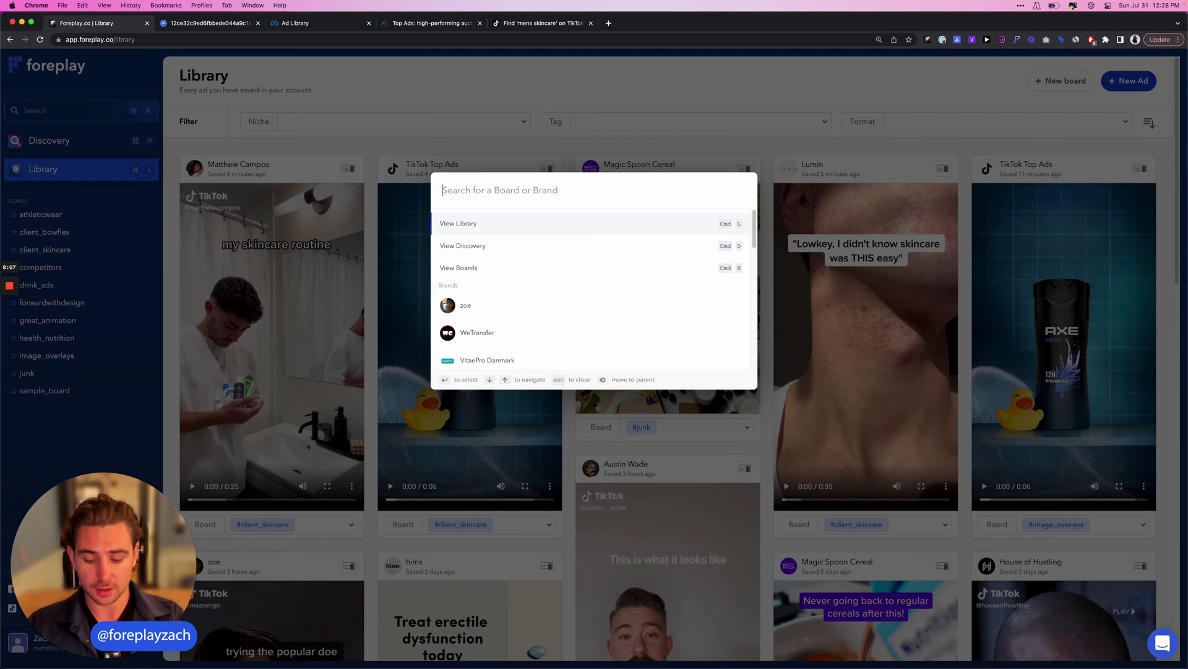
text(gyms)
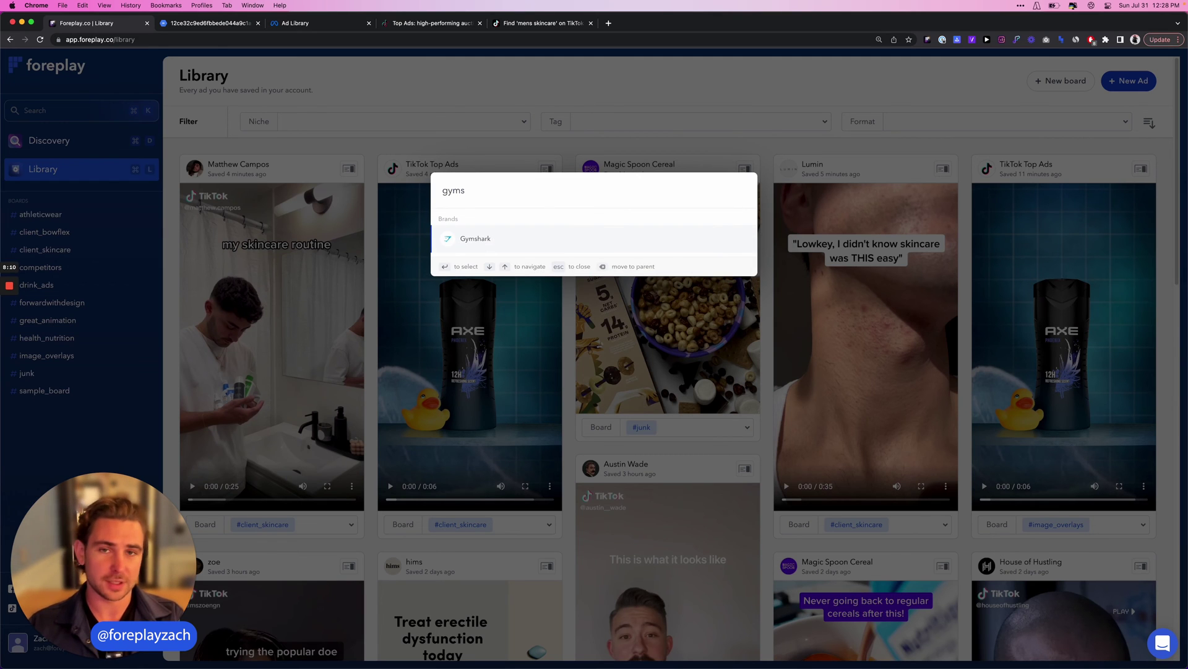
key(Return)
scroll(609, 262, down, 5)
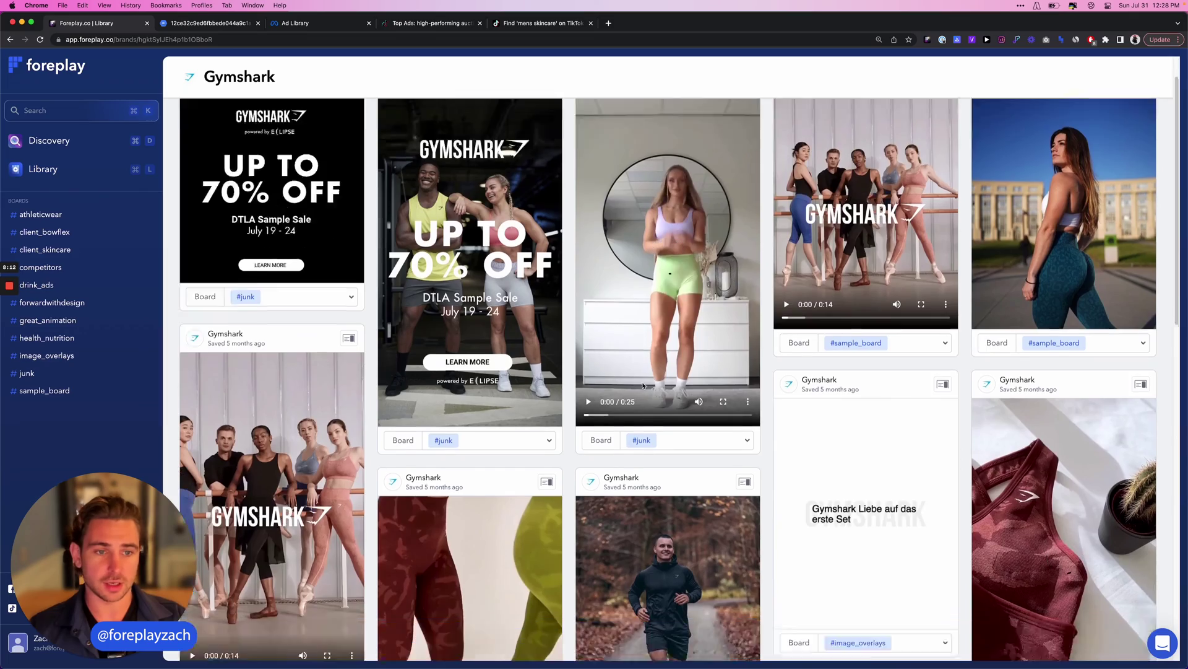
scroll(623, 325, down, 8)
scroll(641, 389, down, 5)
scroll(640, 388, down, 5)
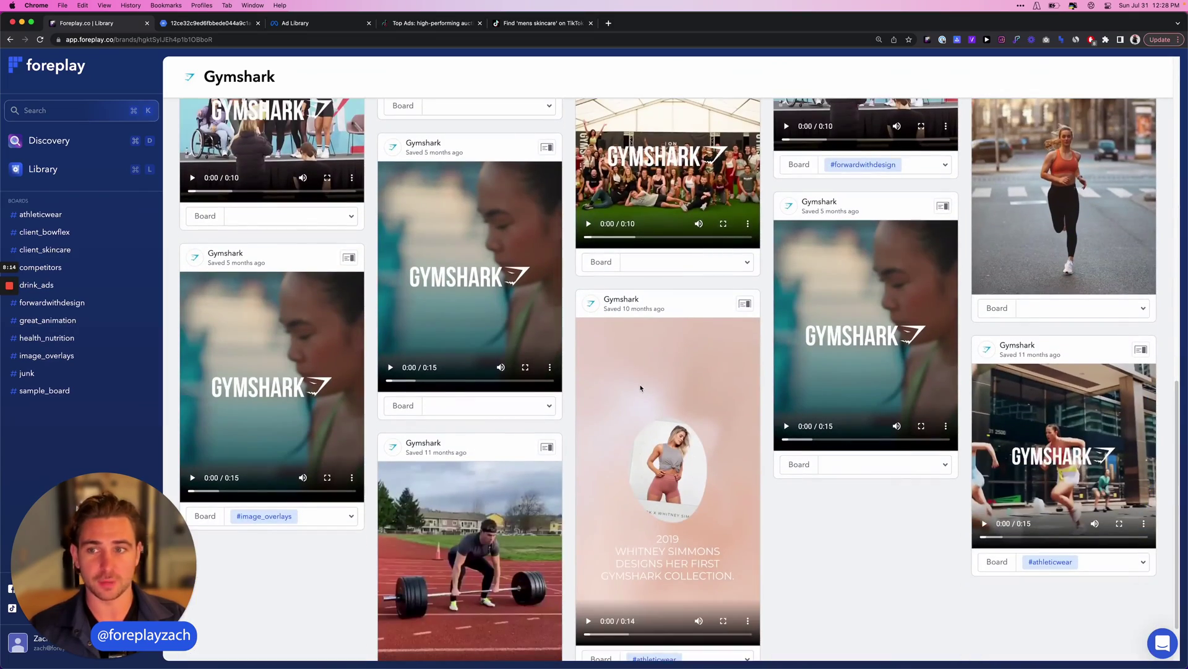
scroll(641, 388, up, 8)
scroll(599, 432, up, 5)
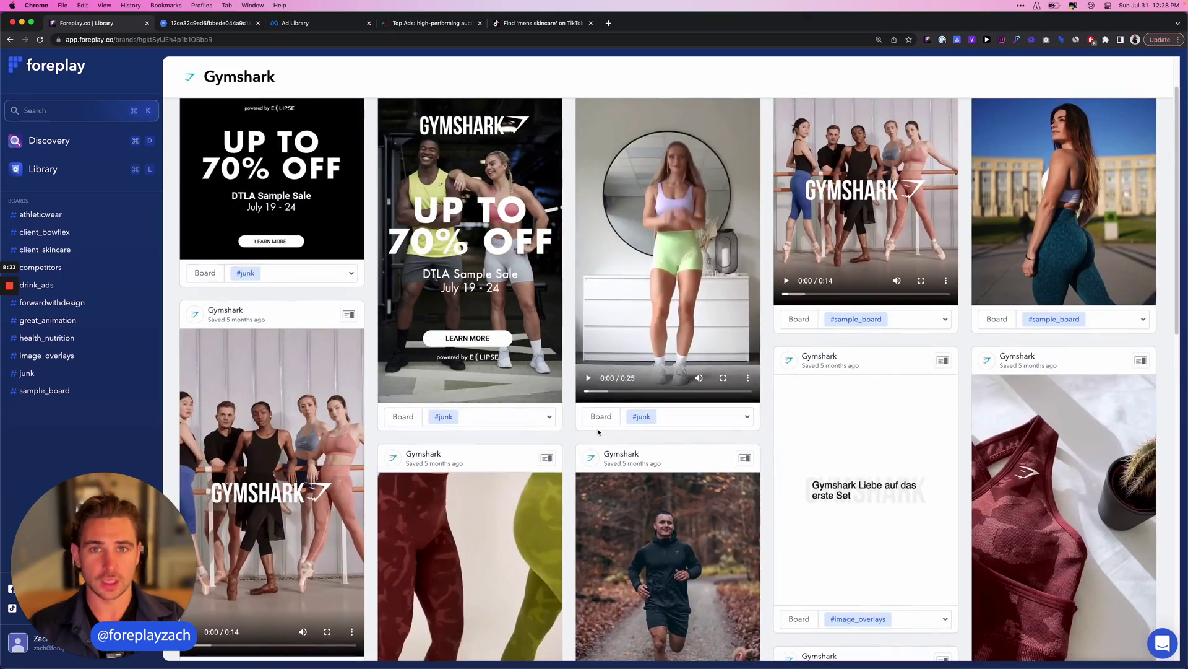
key(super+k)
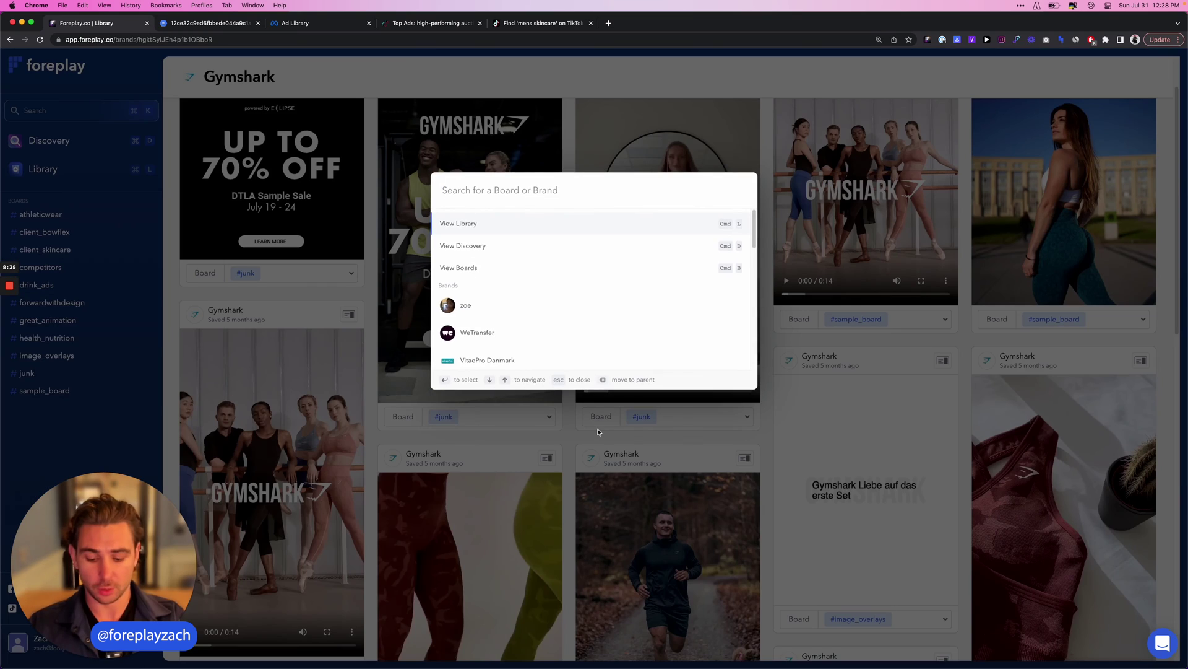
text(client_)
key(Return)
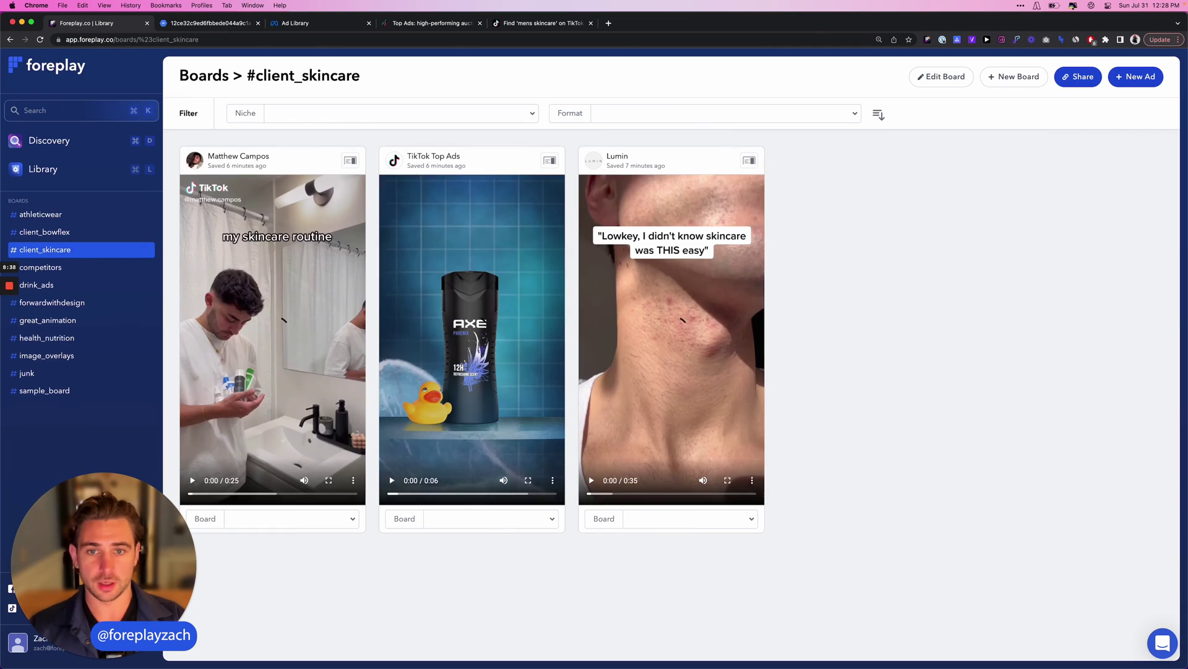
Open Discovery, browse its Niche, Format and Platform filters, and view the Vessi ad's boards unsaved.
key(l)
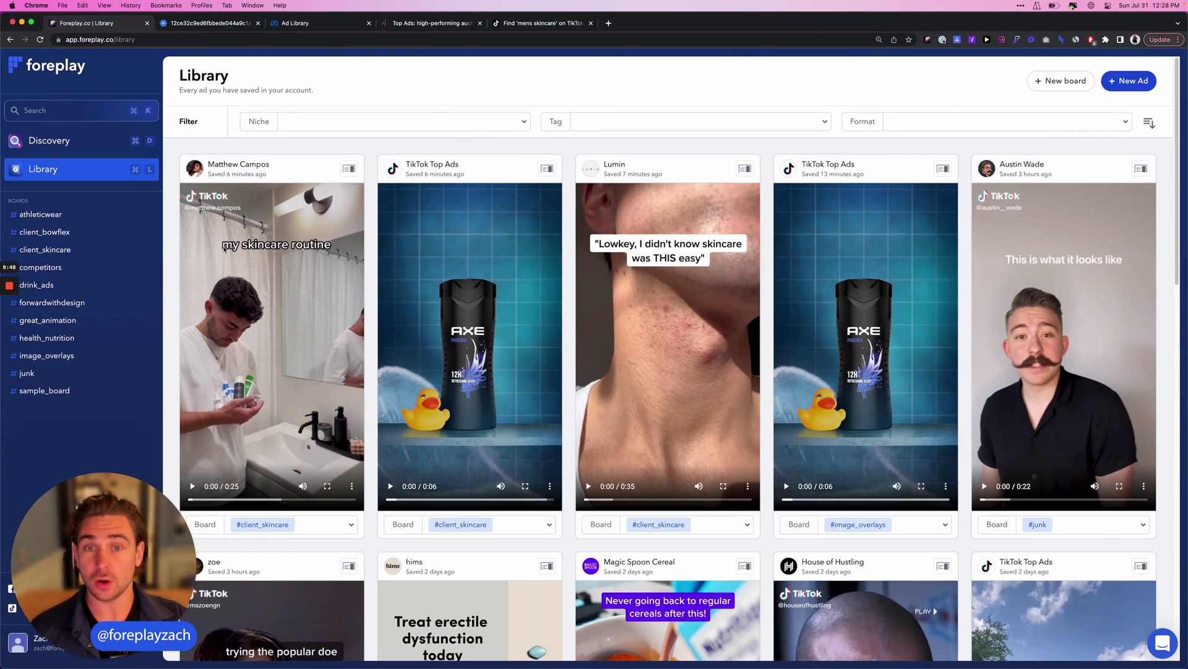
click(136, 144)
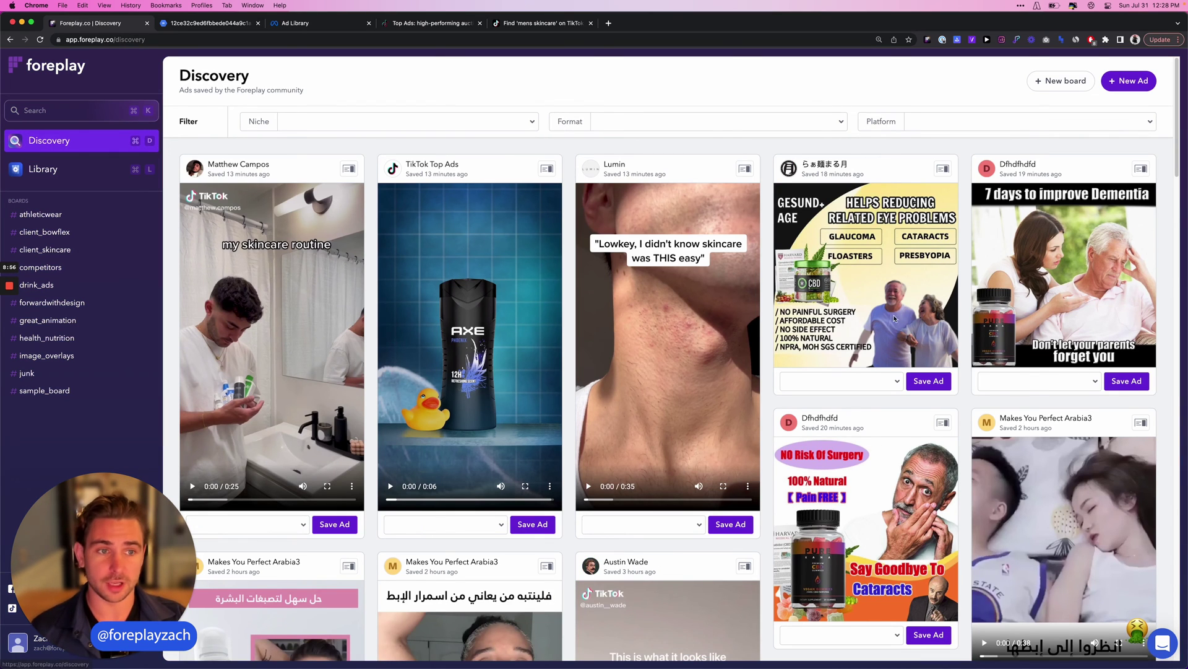
scroll(650, 372, down, 5)
scroll(894, 324, down, 5)
scroll(895, 325, up, 10)
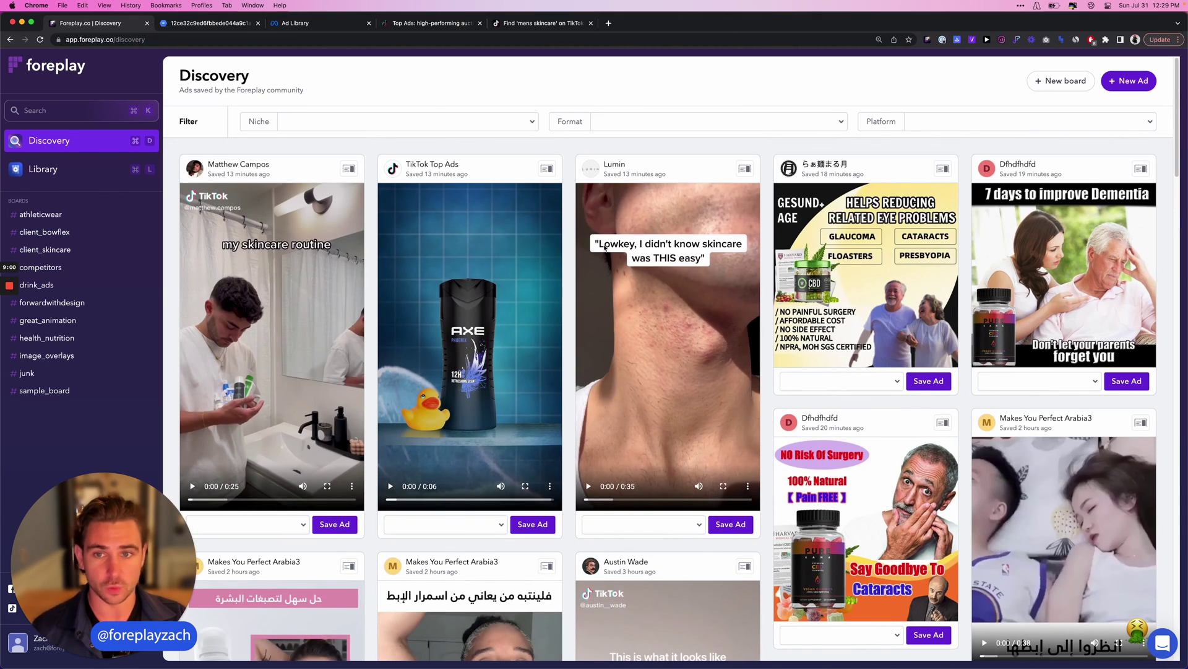
click(390, 121)
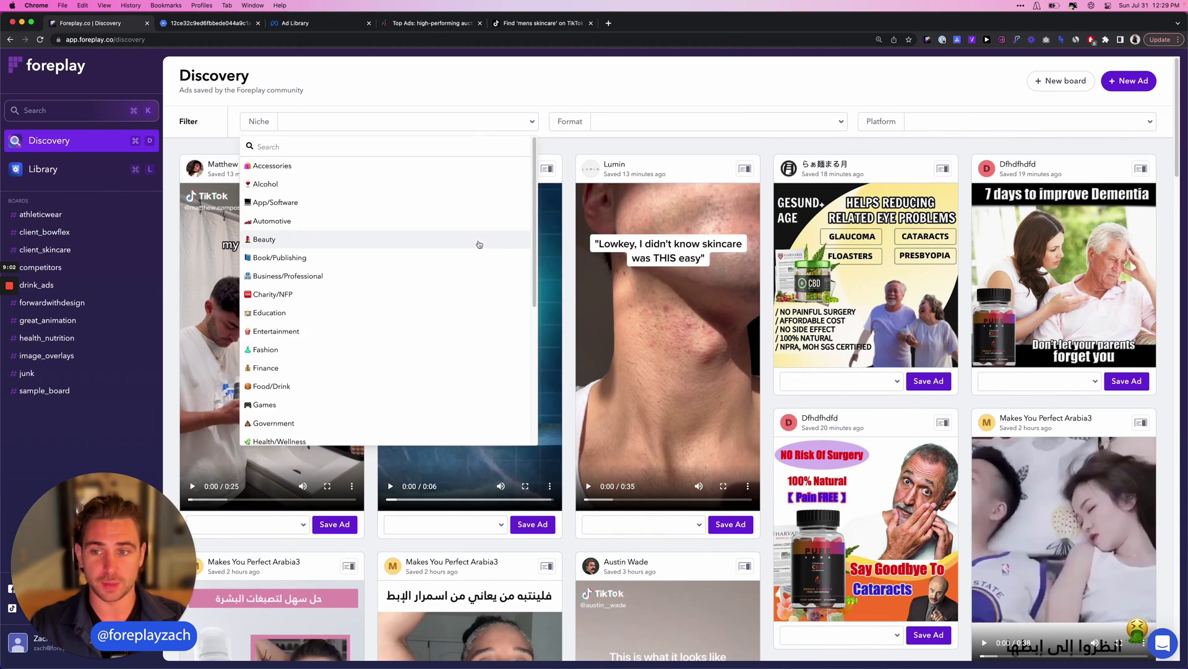
click(677, 122)
click(1003, 120)
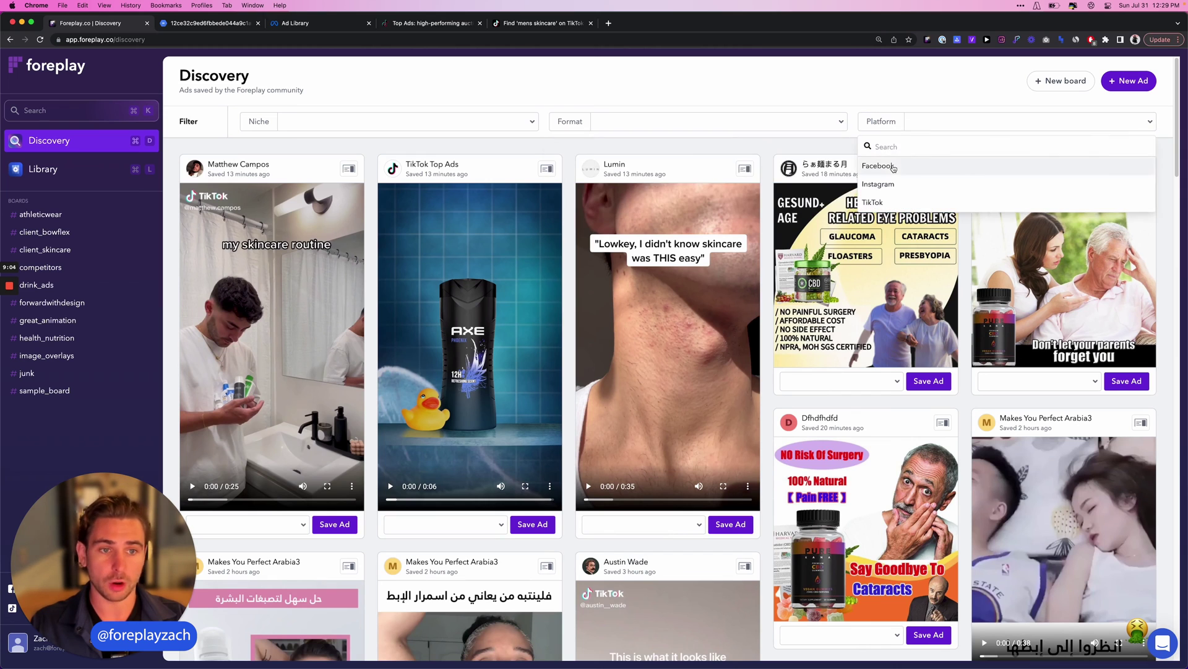
click(862, 159)
scroll(892, 325, down, 10)
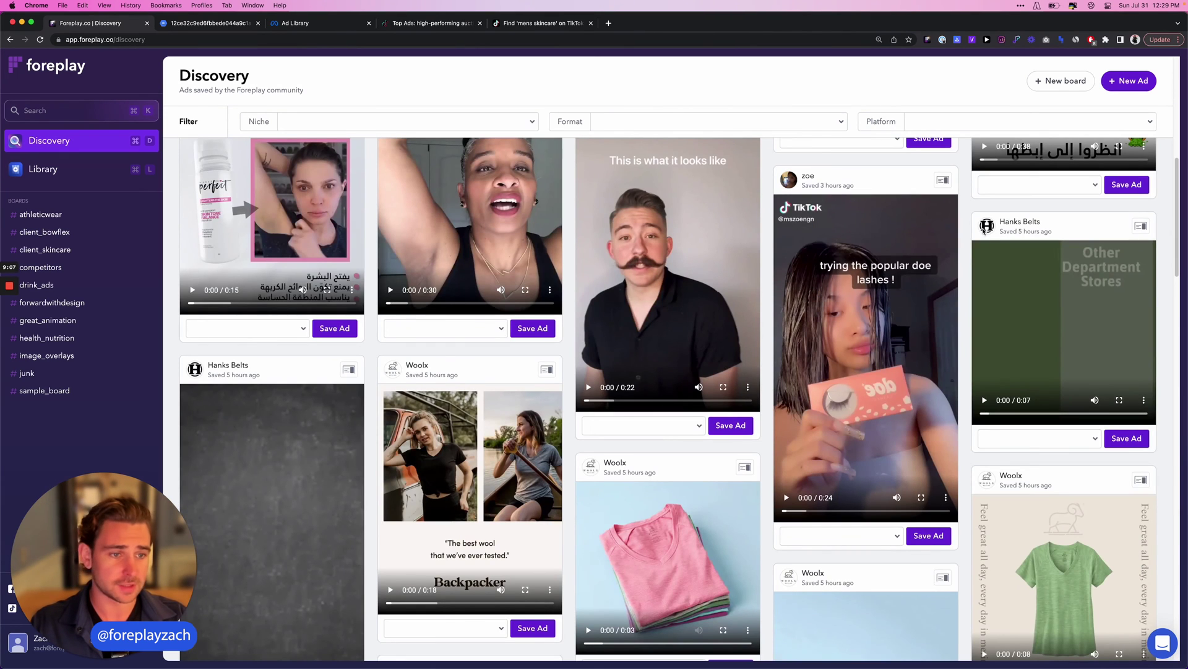
scroll(1020, 232, down, 10)
scroll(1030, 371, down, 10)
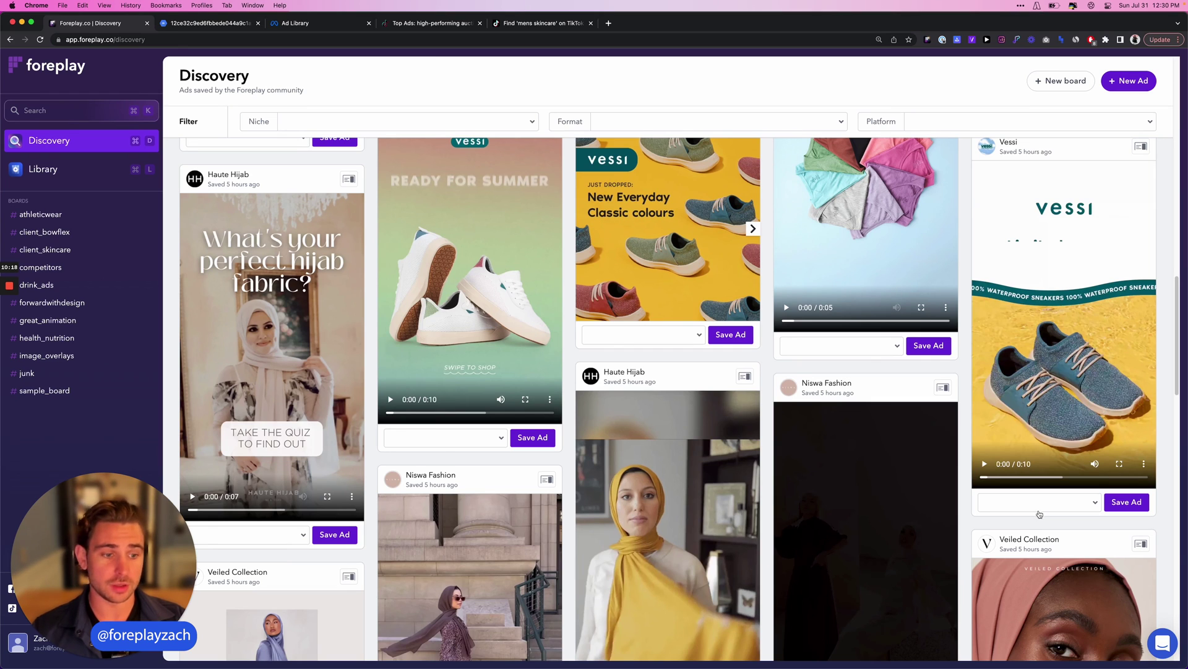
click(1038, 502)
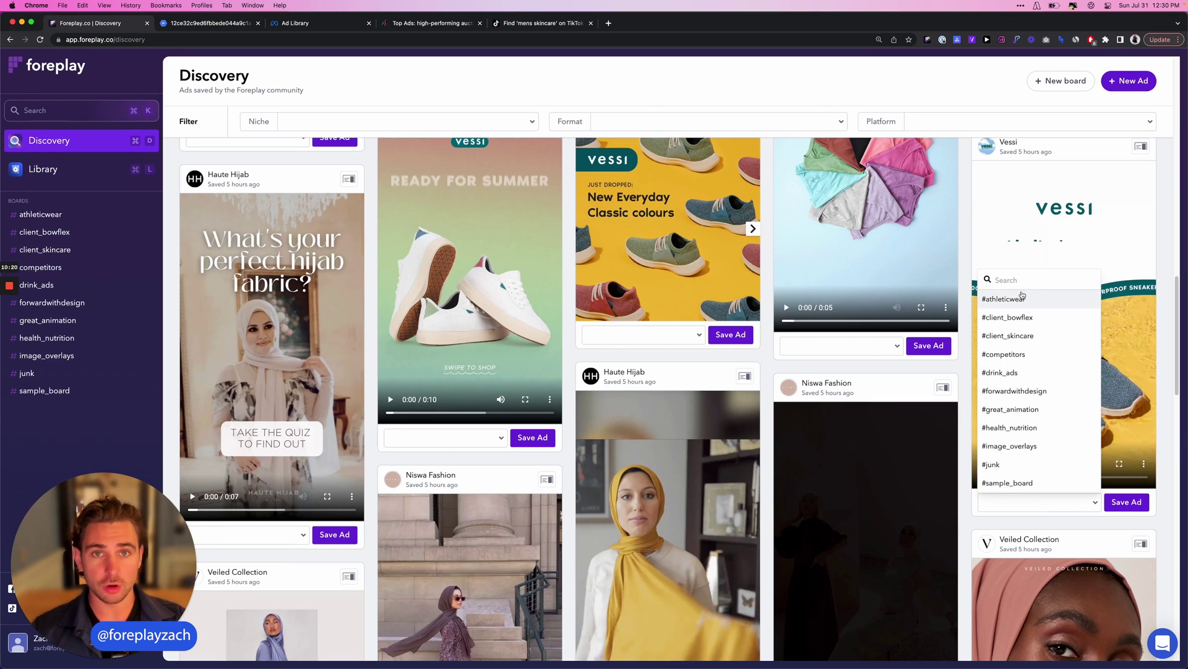
click(731, 94)
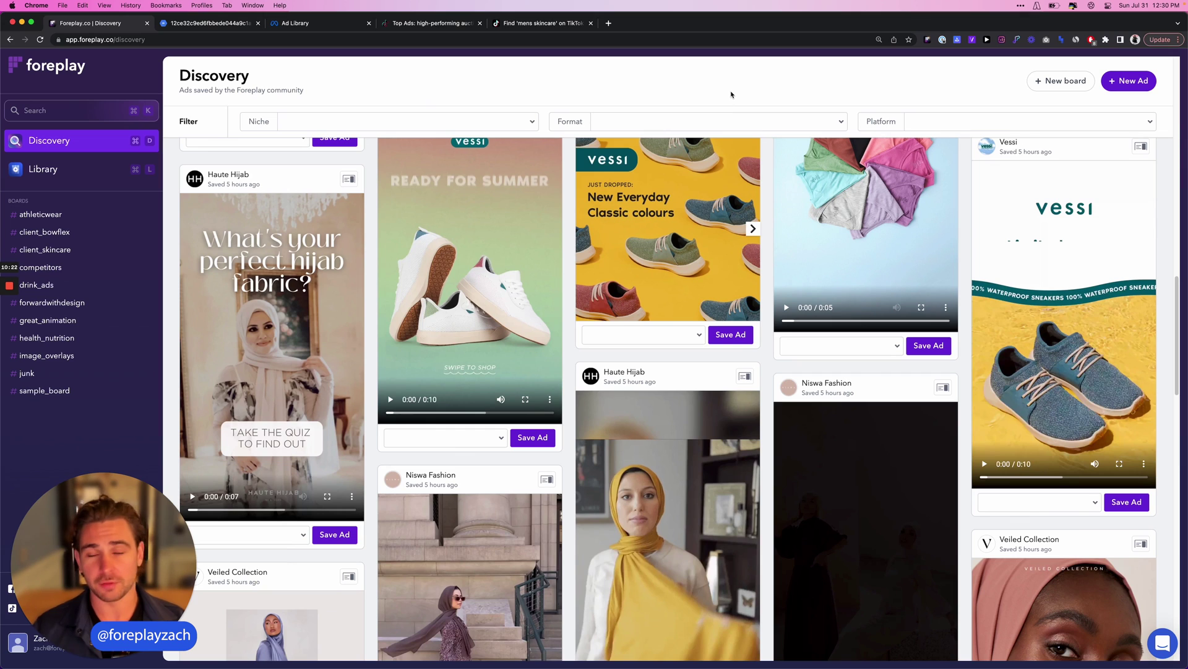